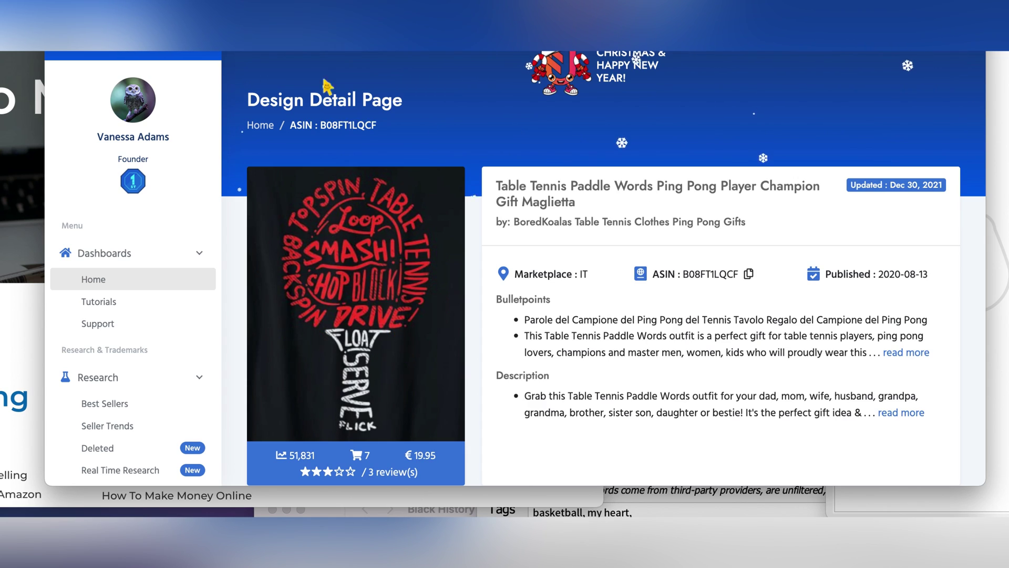
- Review the French basketball word-cloud T-shirt's stats and description in the Merch research dashboard
{"action": "mouse_move", "coordinate": [343, 365]}
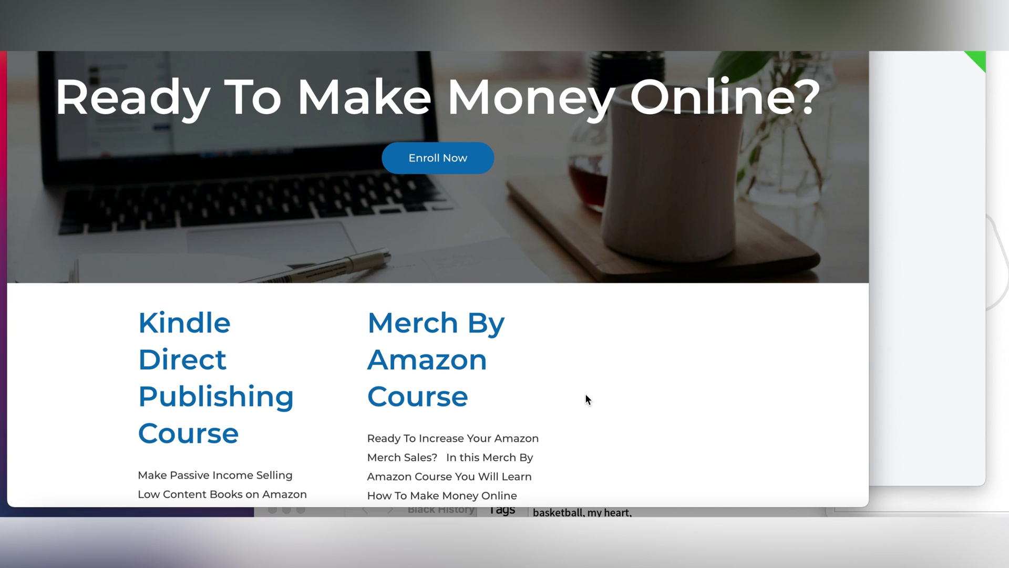
- Look over the homepage and the $57 Merch By Amazon Course page description
{"action": "scroll", "coordinate": [586, 394], "scroll_direction": "down", "scroll_amount": 5}
{"action": "scroll", "coordinate": [586, 395], "scroll_direction": "down", "scroll_amount": 2}
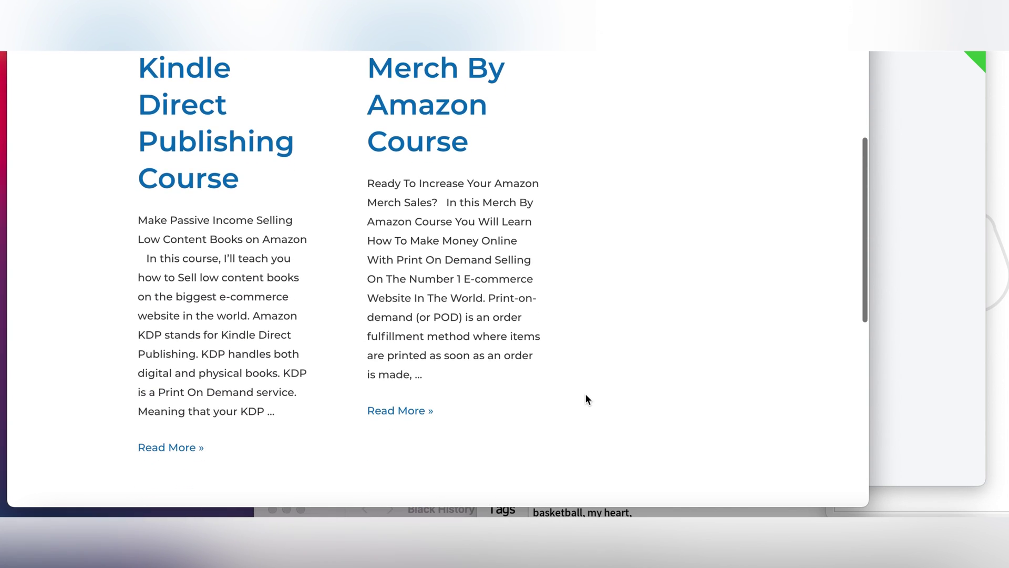
{"action": "scroll", "coordinate": [586, 399], "scroll_direction": "up", "scroll_amount": 3}
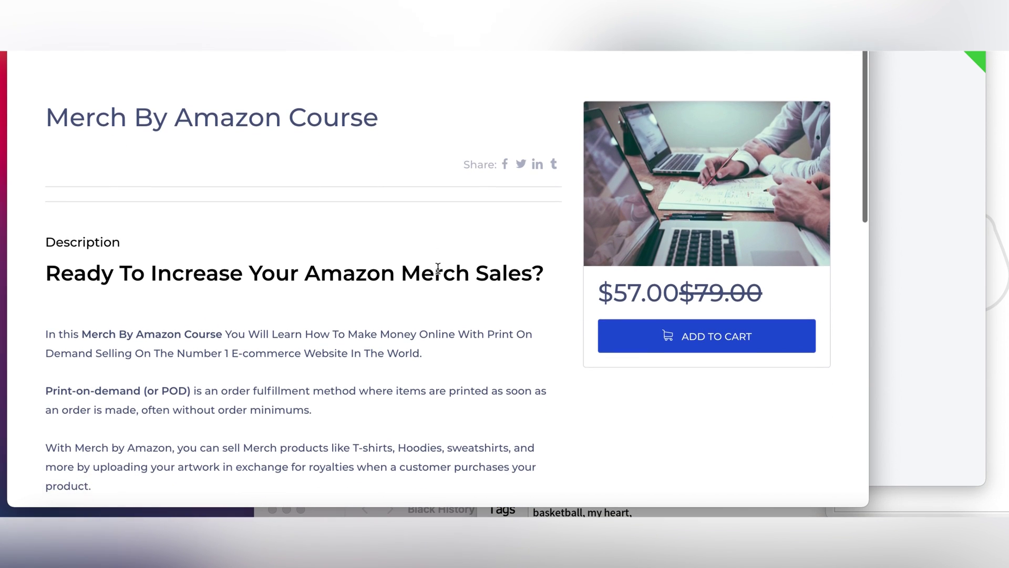
{"action": "scroll", "coordinate": [437, 267], "scroll_direction": "down", "scroll_amount": 1}
{"action": "scroll", "coordinate": [437, 267], "scroll_direction": "down", "scroll_amount": 1}
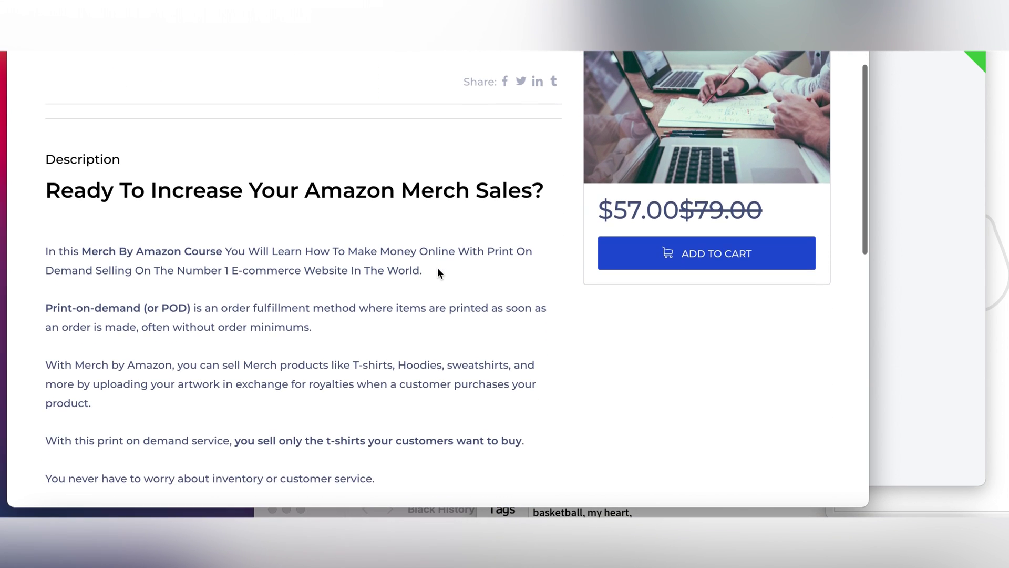
{"action": "scroll", "coordinate": [438, 269], "scroll_direction": "down", "scroll_amount": 1}
{"action": "scroll", "coordinate": [438, 269], "scroll_direction": "down", "scroll_amount": 1}
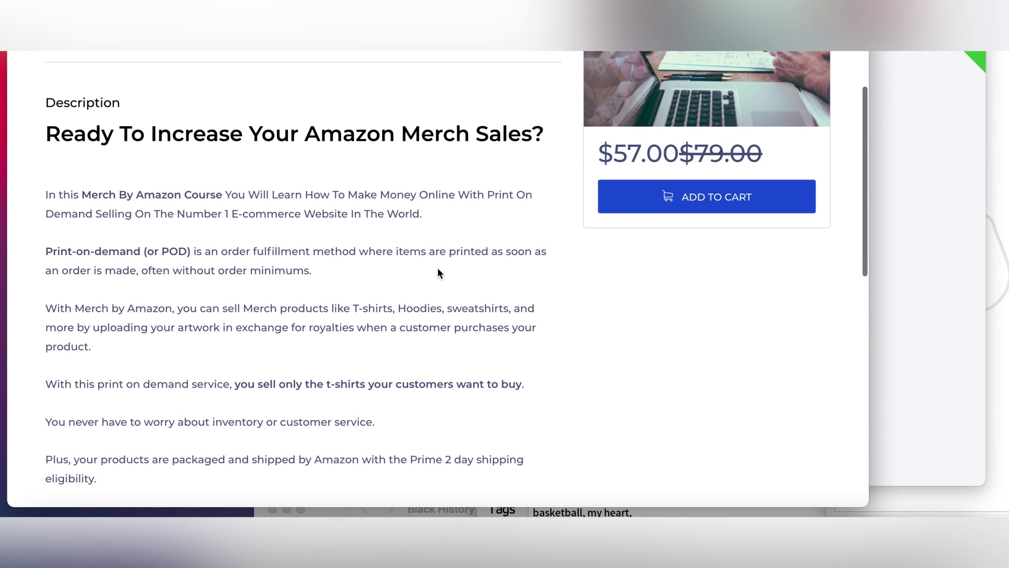
{"action": "scroll", "coordinate": [437, 269], "scroll_direction": "down", "scroll_amount": 3}
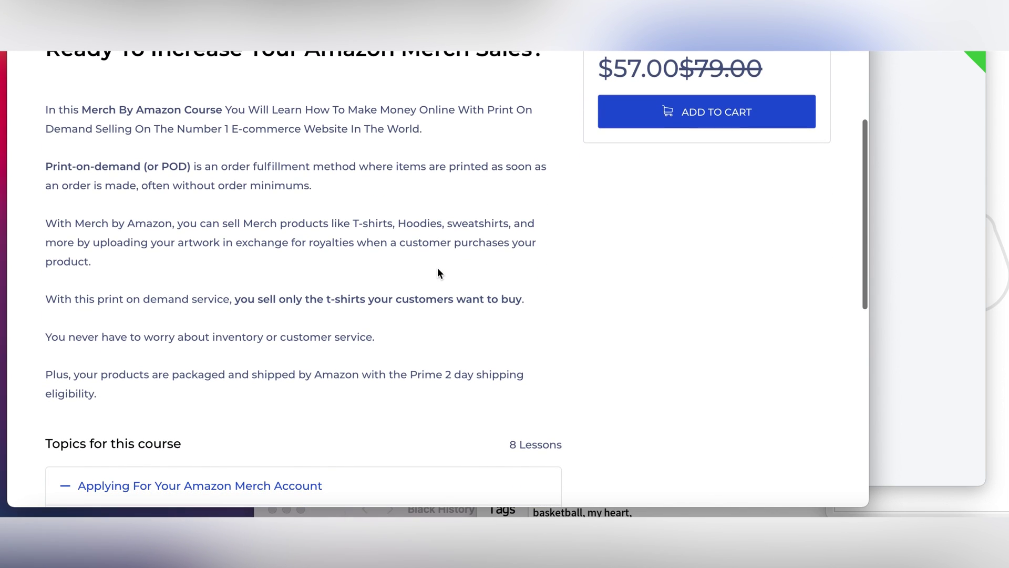
{"action": "scroll", "coordinate": [438, 269], "scroll_direction": "down", "scroll_amount": 5}
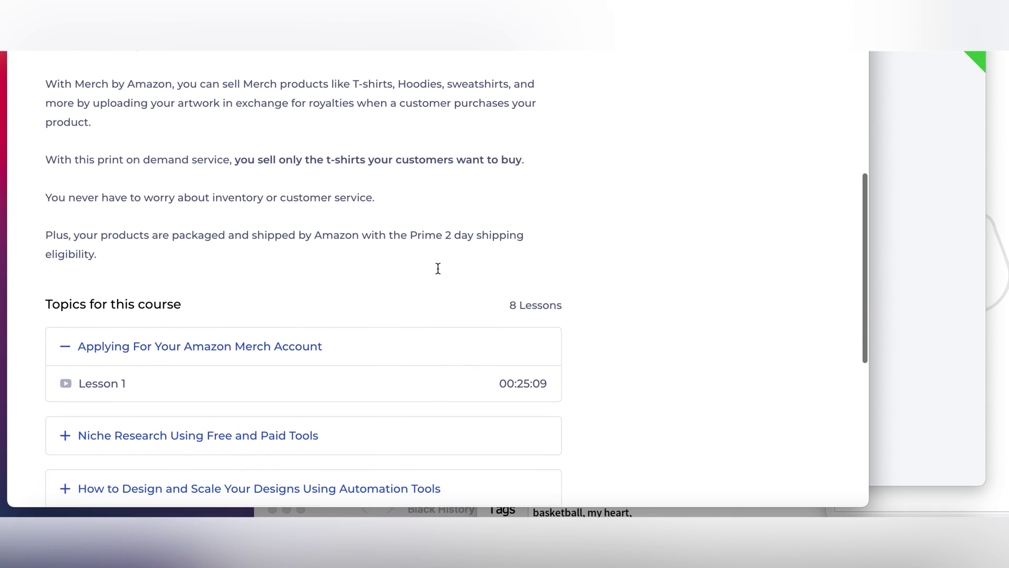
{"action": "scroll", "coordinate": [438, 269], "scroll_direction": "up", "scroll_amount": 9}
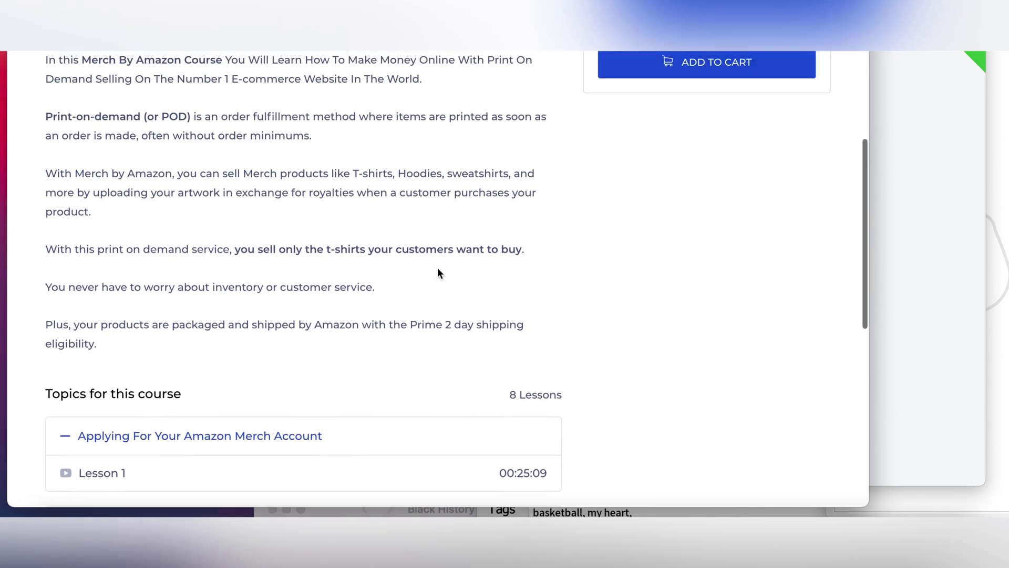
{"action": "scroll", "coordinate": [438, 268], "scroll_direction": "up", "scroll_amount": 6}
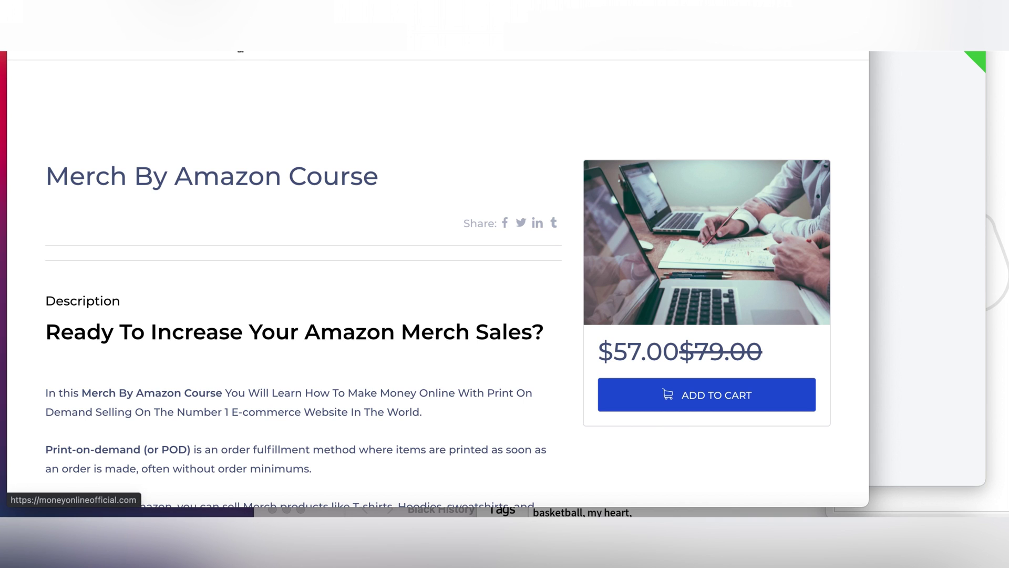
- Go back to the homepage and scroll down to the 20%-off email signup form
{"action": "left_click", "coordinate": [240, 50]}
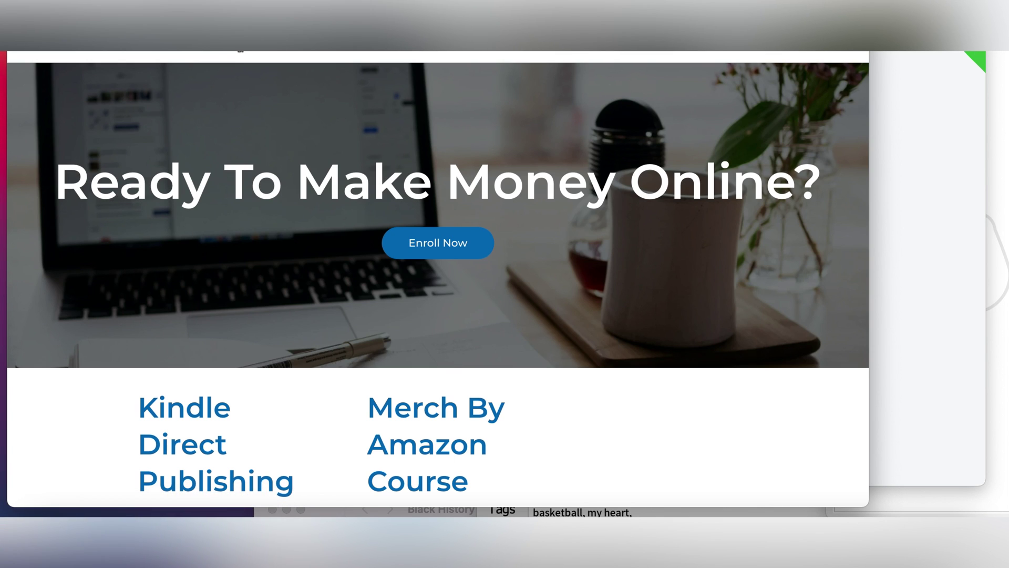
{"action": "scroll", "coordinate": [240, 50], "scroll_direction": "down", "scroll_amount": 1}
{"action": "scroll", "coordinate": [240, 49], "scroll_direction": "down", "scroll_amount": 10}
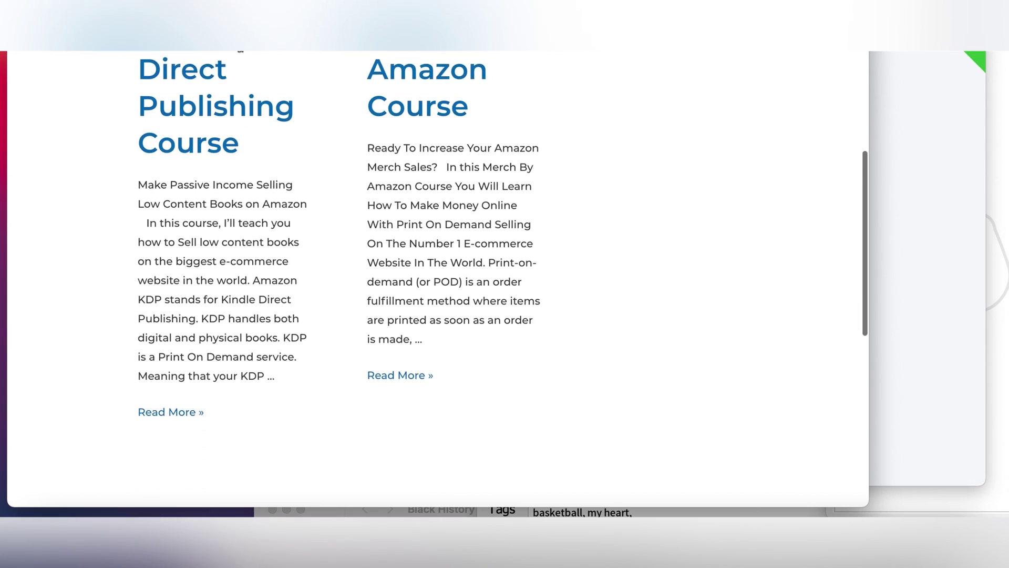
{"action": "scroll", "coordinate": [439, 279], "scroll_direction": "down", "scroll_amount": 3}
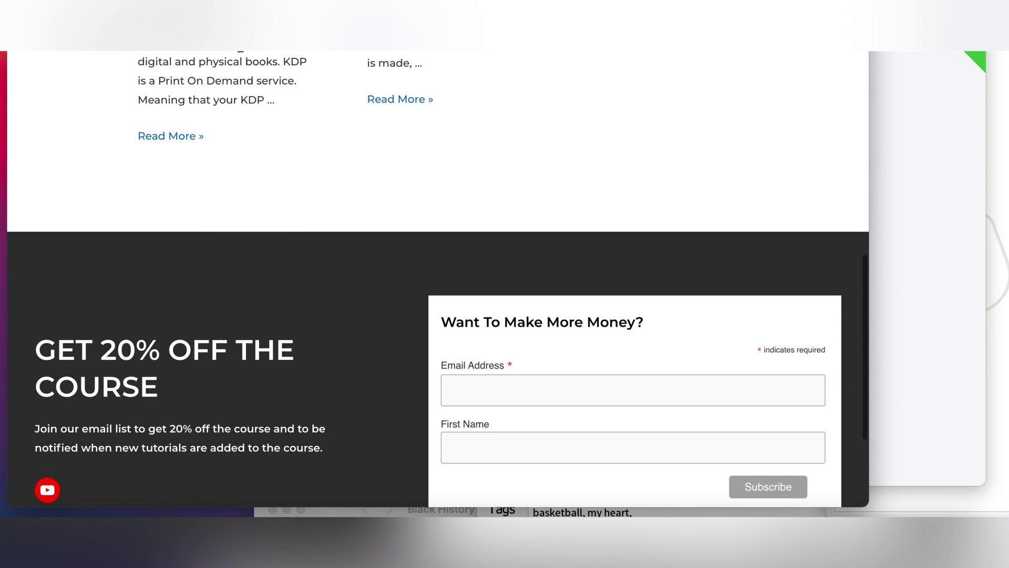
{"action": "scroll", "coordinate": [439, 284], "scroll_direction": "down", "scroll_amount": 2}
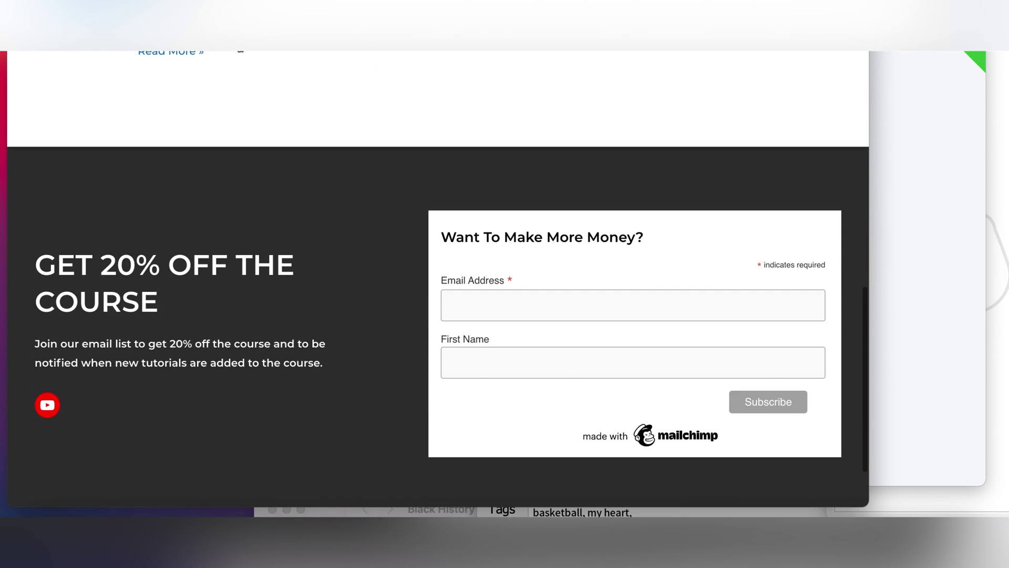
- Bring the Amazon Advertising campaign manager window to the front
{"action": "scroll", "coordinate": [240, 50], "scroll_direction": "down", "scroll_amount": 1}
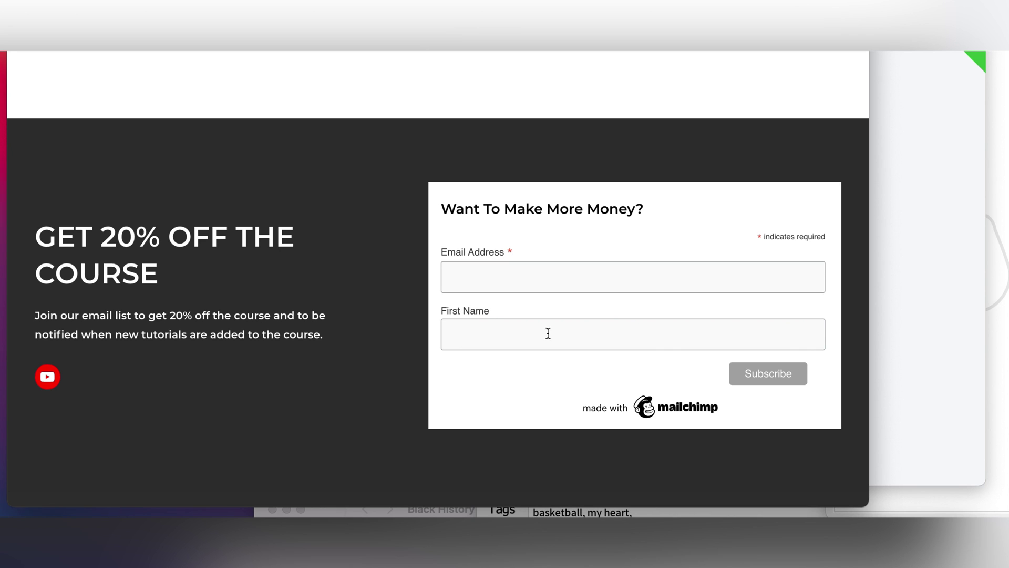
{"action": "left_click", "coordinate": [906, 176]}
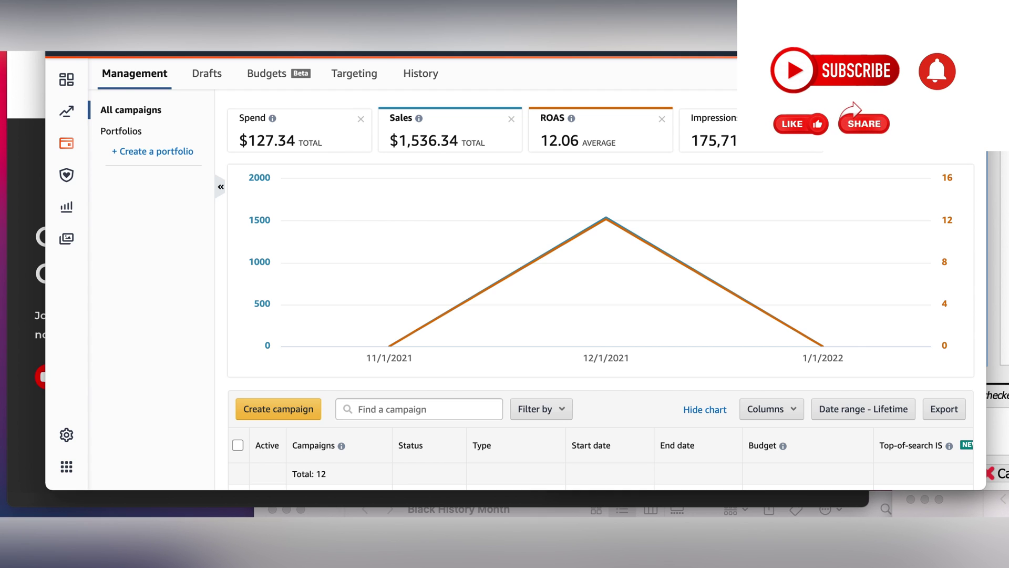
- Read the campaign chart's spend and sales values, then return to the moneyonlineofficial.com window
{"action": "mouse_move", "coordinate": [808, 372]}
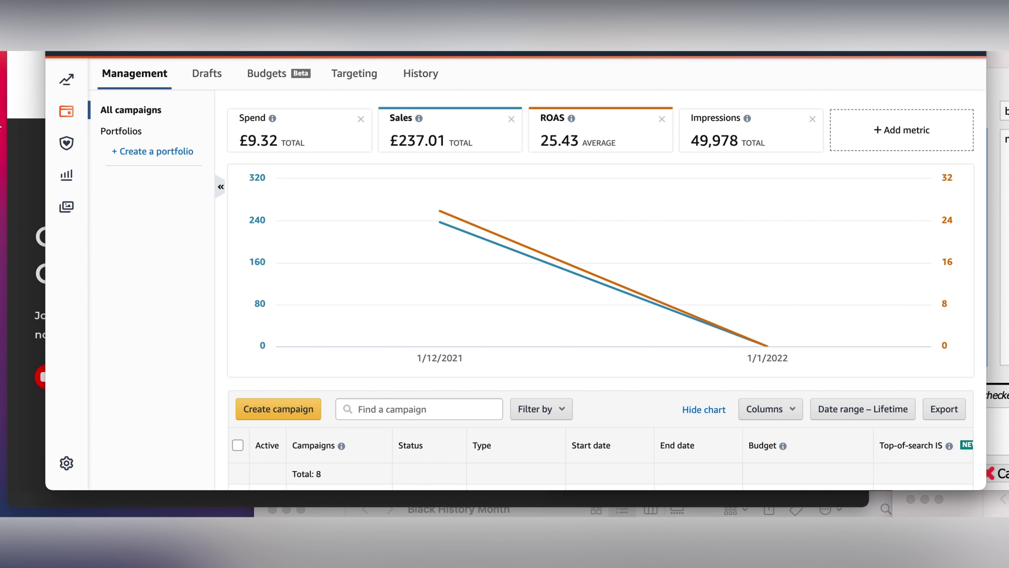
{"action": "left_click", "coordinate": [23, 137]}
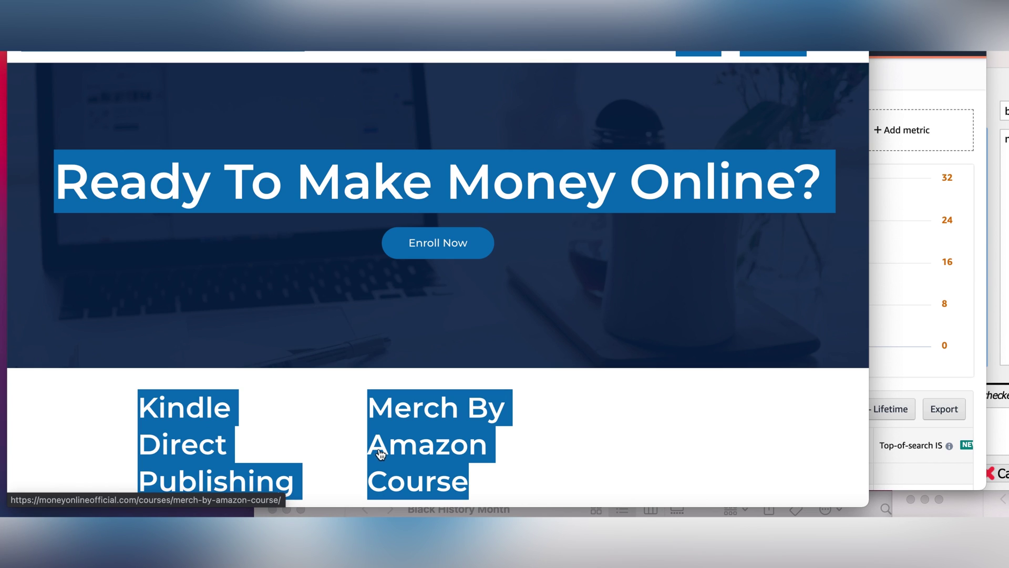
- Open the Merch By Amazon Course and expand its 'How to advertise (Free and Paid) Methods' topic
{"action": "left_click", "coordinate": [381, 453]}
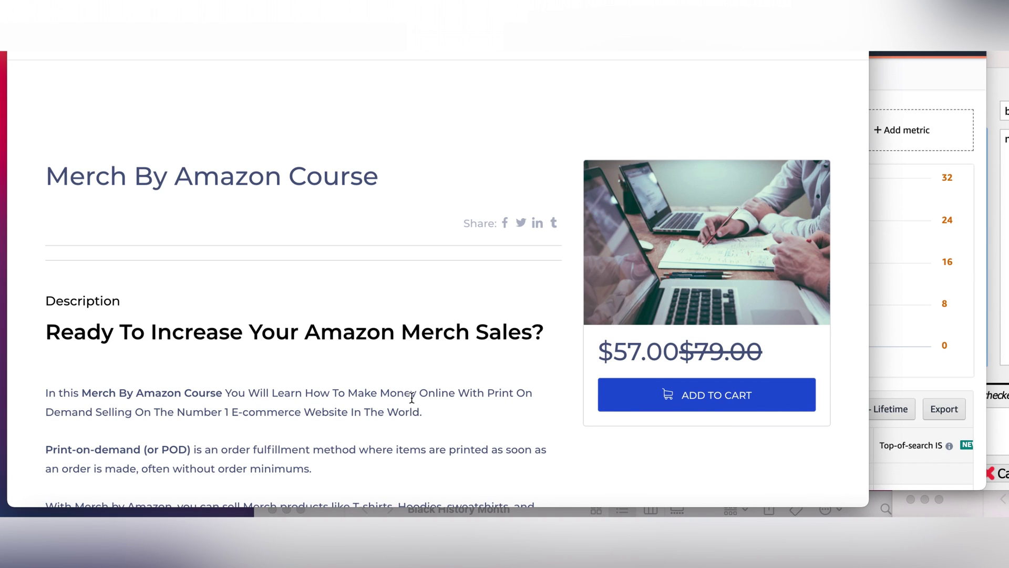
{"action": "scroll", "coordinate": [412, 397], "scroll_direction": "down", "scroll_amount": 2}
{"action": "scroll", "coordinate": [412, 397], "scroll_direction": "down", "scroll_amount": 10}
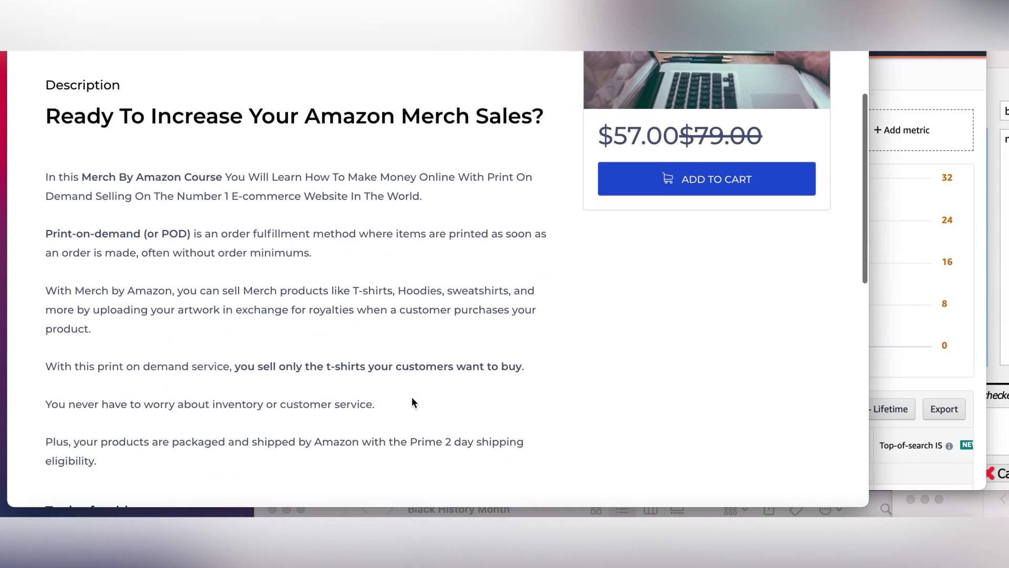
{"action": "scroll", "coordinate": [412, 402], "scroll_direction": "down", "scroll_amount": 3}
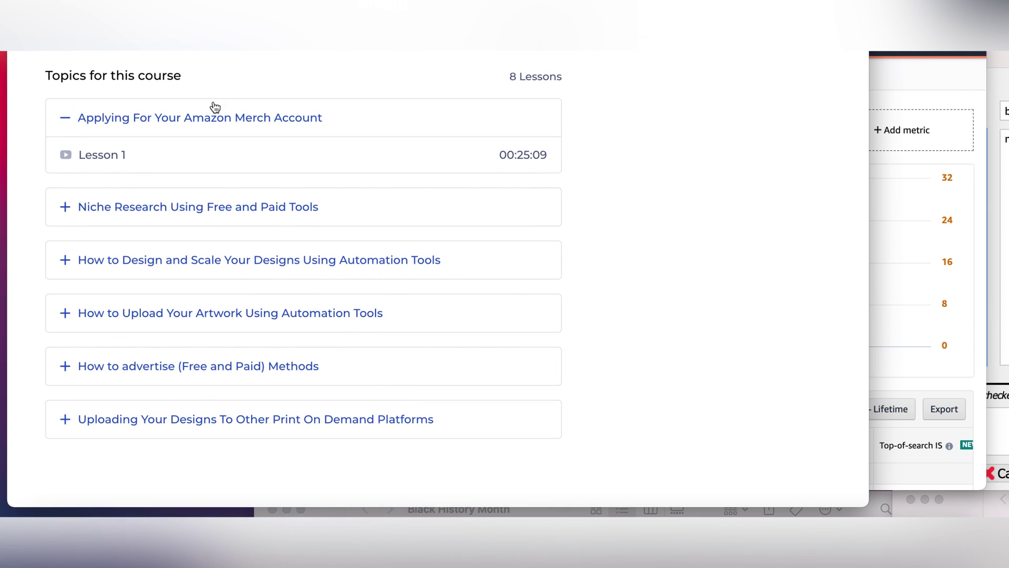
{"action": "scroll", "coordinate": [215, 107], "scroll_direction": "down", "scroll_amount": 3}
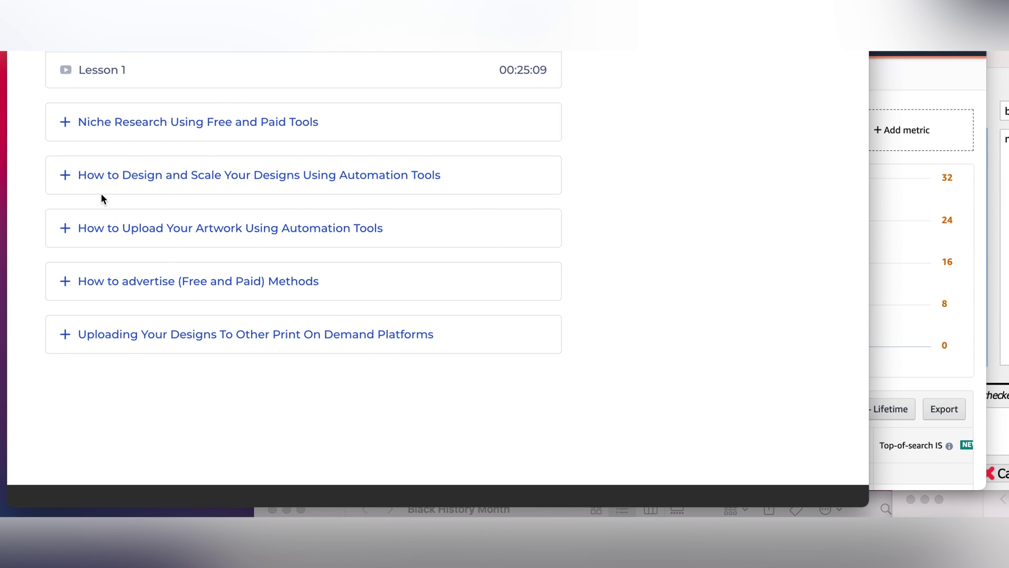
{"action": "left_click", "coordinate": [124, 282]}
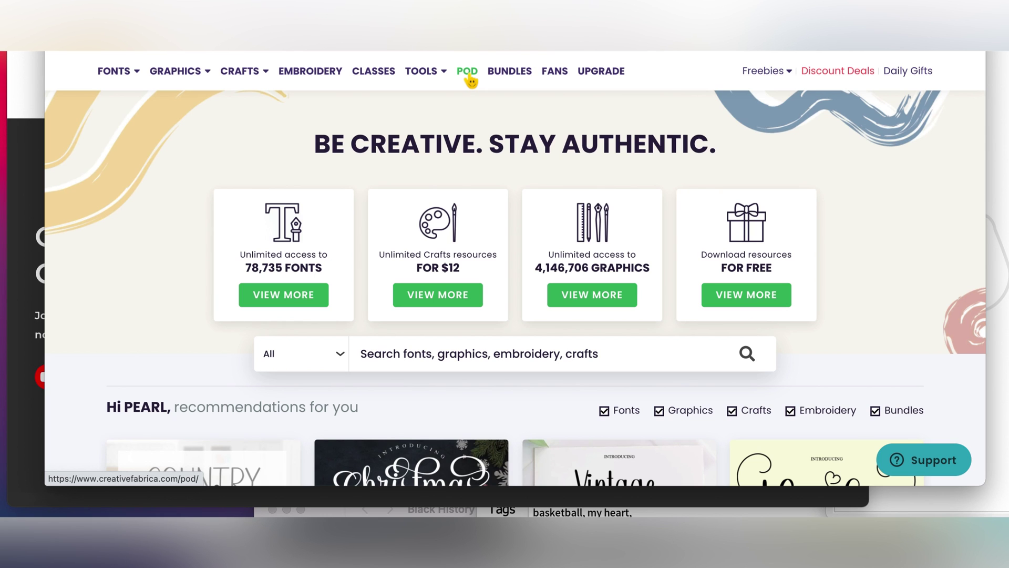
- Browse the Creative Fabrica homepage and bring up the TOOLS dropdown menu
{"action": "scroll", "coordinate": [470, 79], "scroll_direction": "down", "scroll_amount": 8}
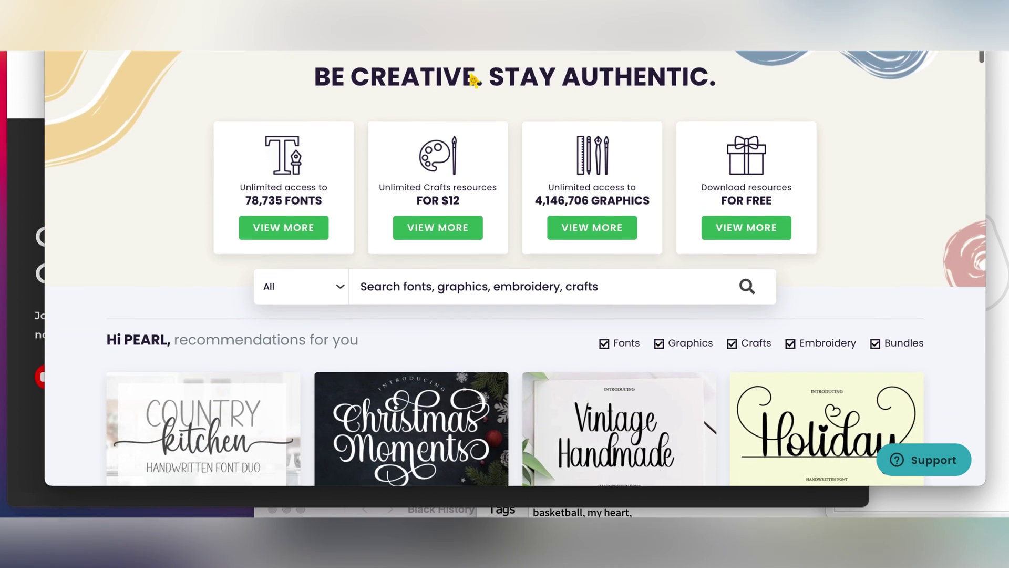
{"action": "scroll", "coordinate": [471, 79], "scroll_direction": "up", "scroll_amount": 5}
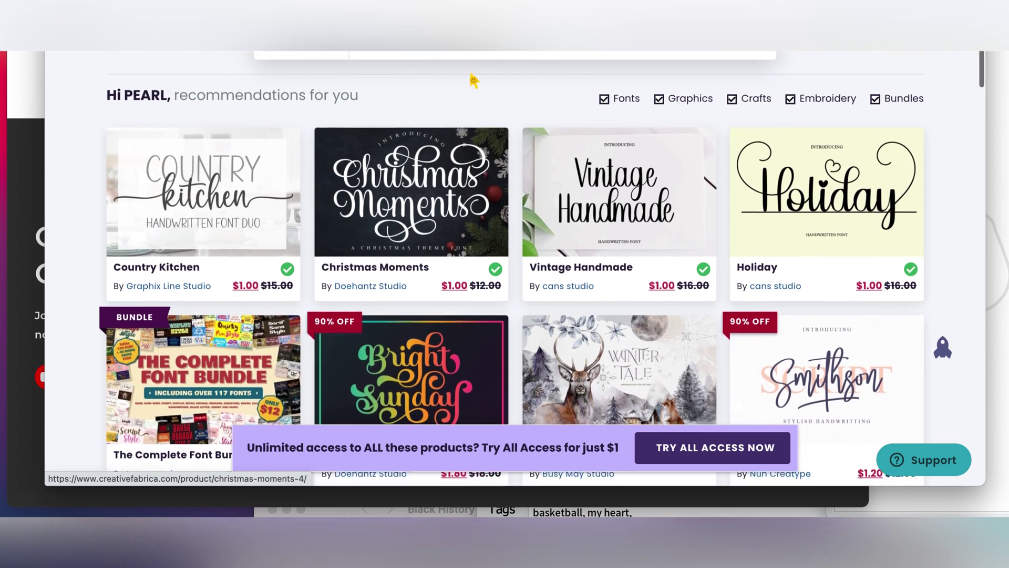
{"action": "scroll", "coordinate": [473, 81], "scroll_direction": "up", "scroll_amount": 3}
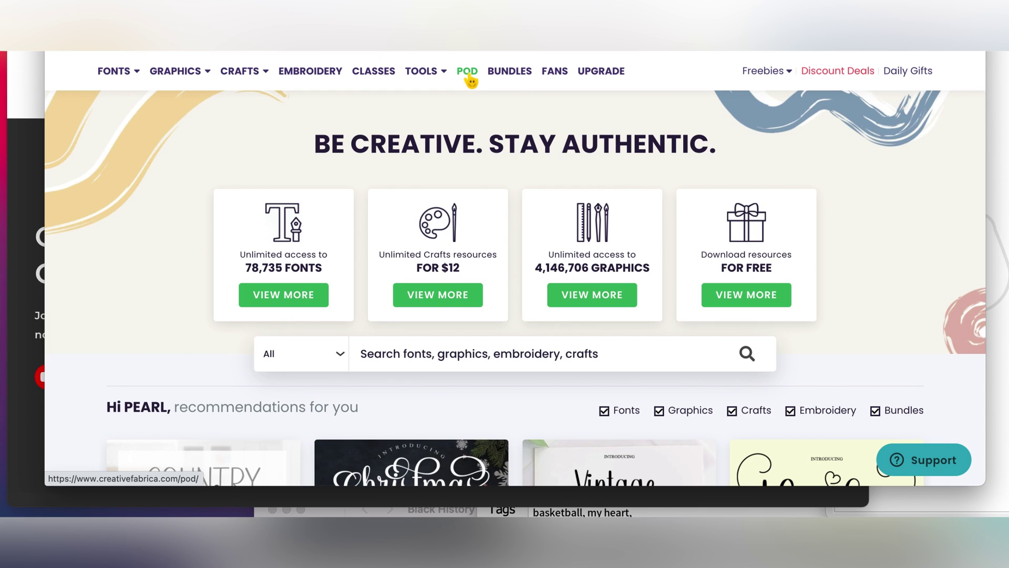
{"action": "mouse_move", "coordinate": [444, 73]}
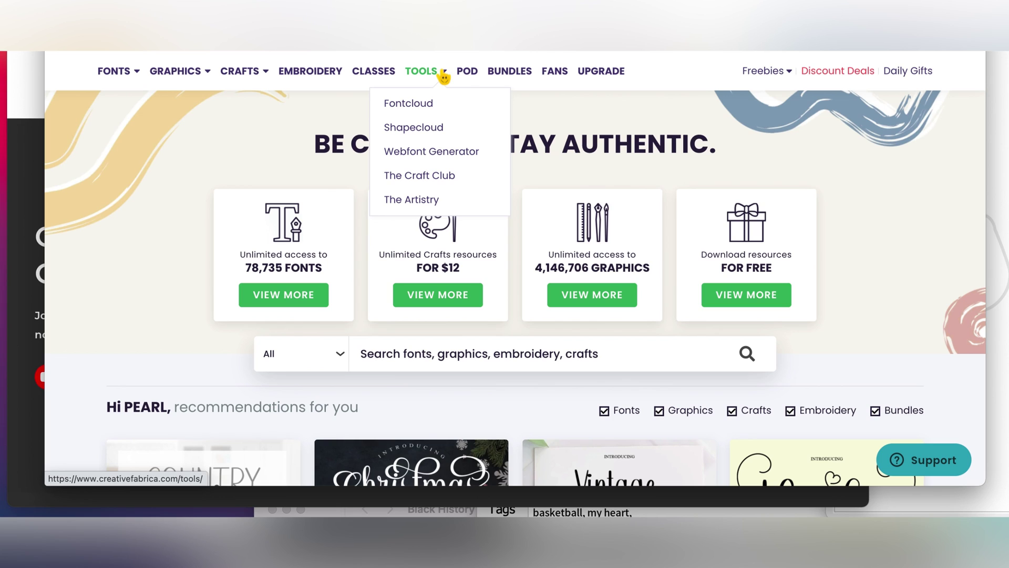
{"action": "mouse_move", "coordinate": [193, 77]}
- Open Shapecloud, apply the star shape to the sample cloud, then bring up Vexels' basketball designs
{"action": "left_click", "coordinate": [424, 131]}
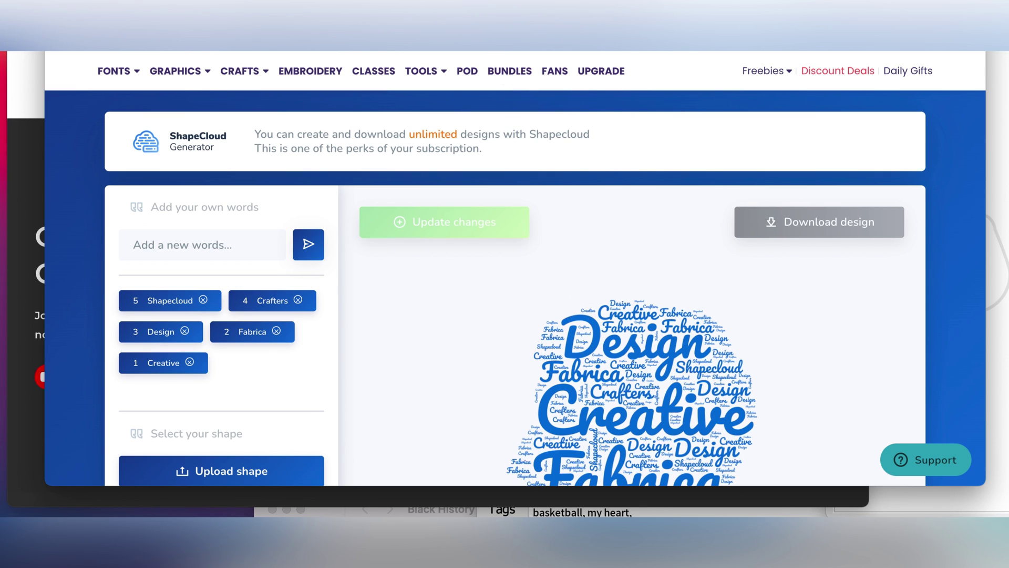
{"action": "scroll", "coordinate": [545, 86], "scroll_direction": "down", "scroll_amount": 4}
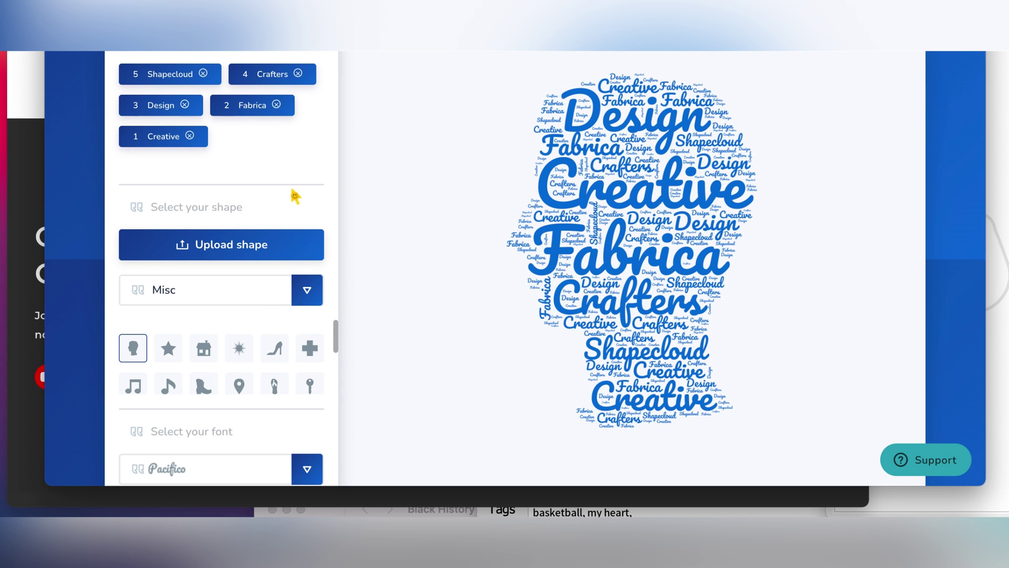
{"action": "scroll", "coordinate": [294, 198], "scroll_direction": "up", "scroll_amount": 5}
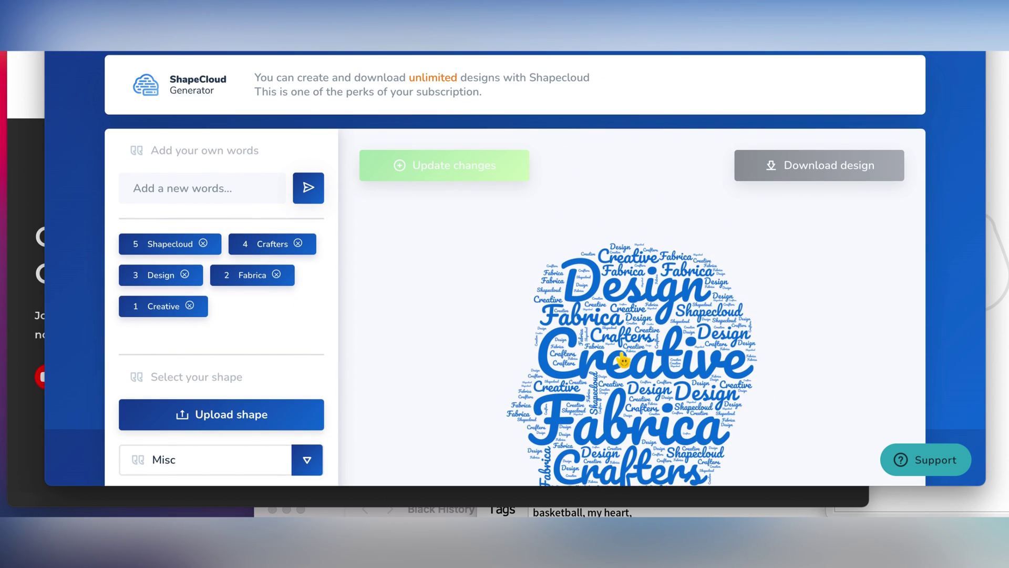
{"action": "scroll", "coordinate": [623, 361], "scroll_direction": "down", "scroll_amount": 1}
{"action": "scroll", "coordinate": [623, 360], "scroll_direction": "down", "scroll_amount": 3}
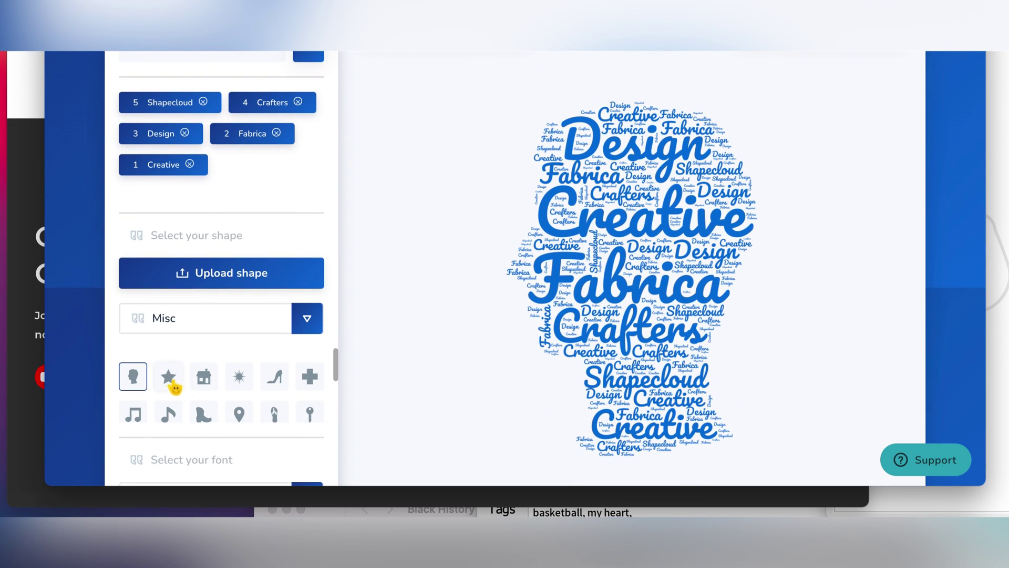
{"action": "left_click", "coordinate": [170, 379]}
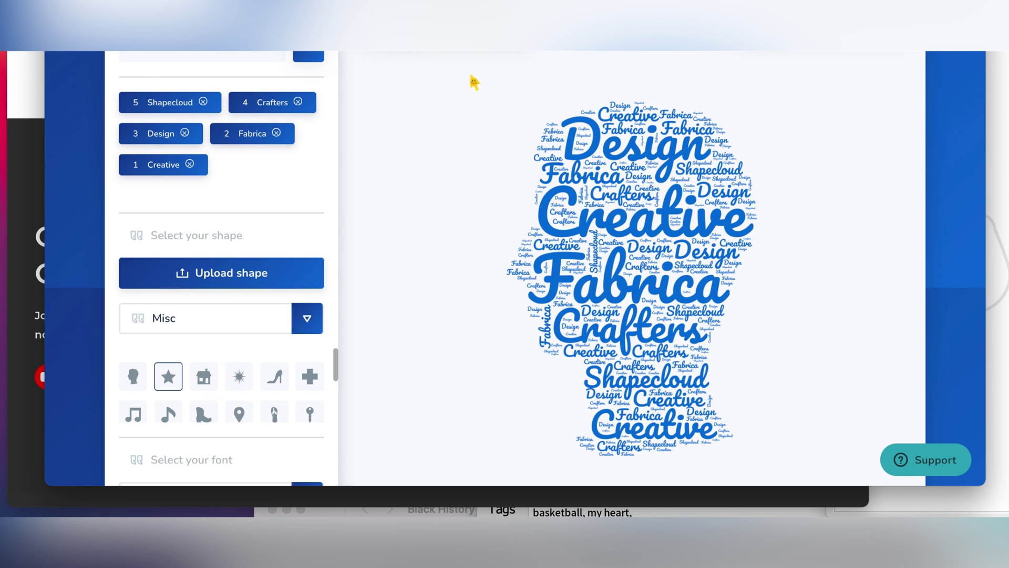
{"action": "scroll", "coordinate": [448, 140], "scroll_direction": "up", "scroll_amount": 3}
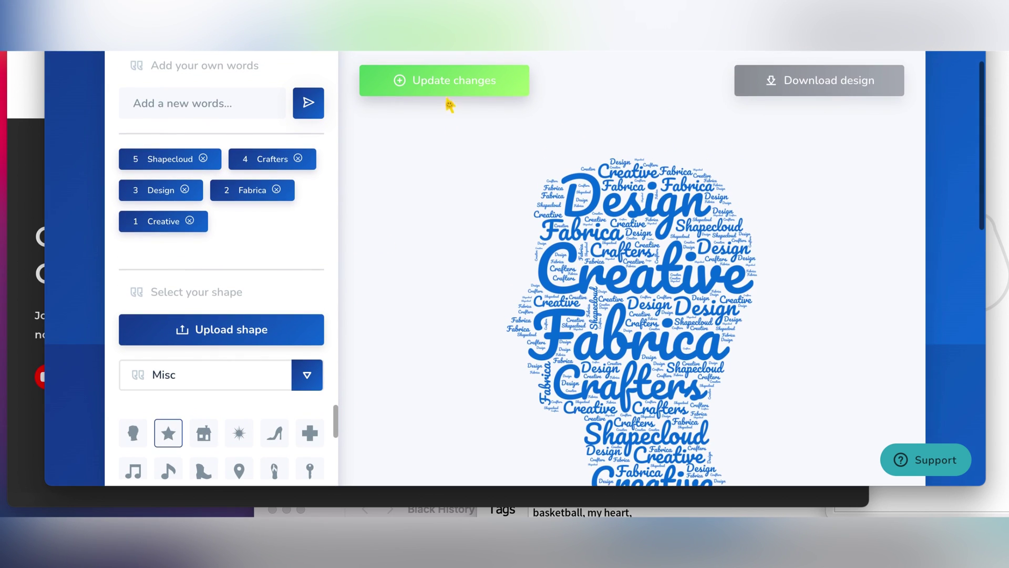
{"action": "left_click", "coordinate": [451, 91]}
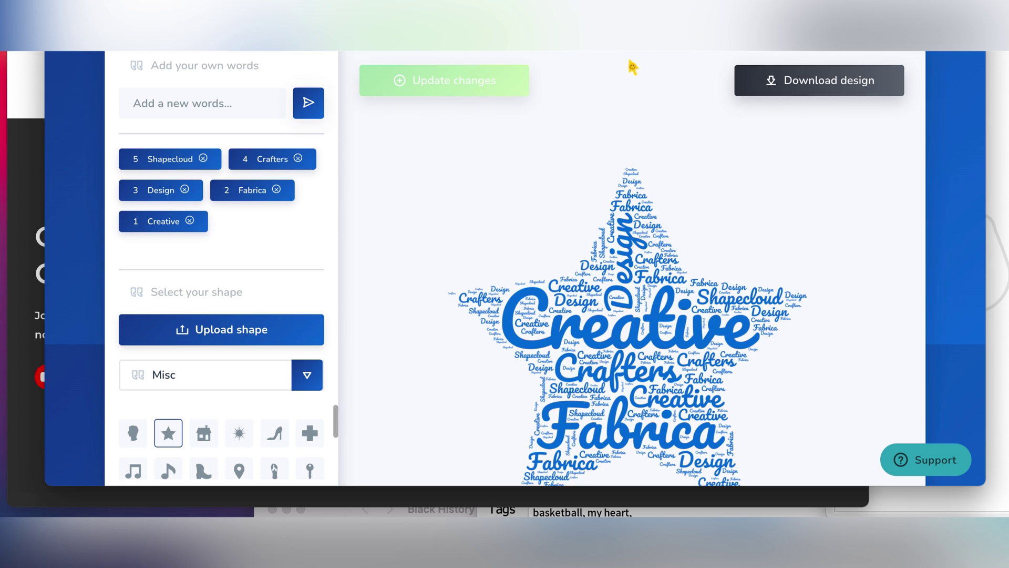
{"action": "left_click", "coordinate": [749, 80]}
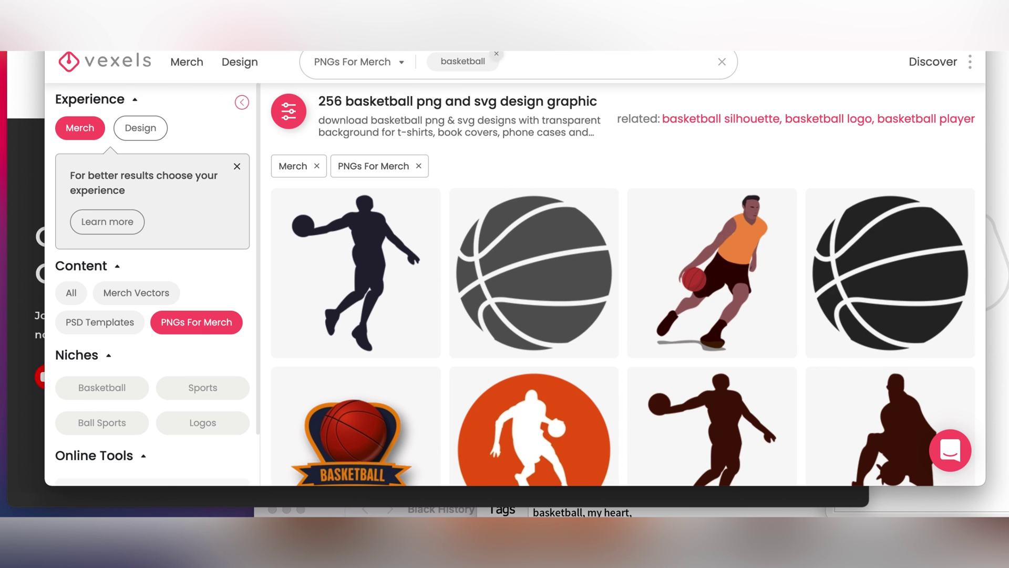
- Download Vexels' basketball ball icon silhouette in SVG format
{"action": "mouse_move", "coordinate": [876, 252]}
{"action": "left_click", "coordinate": [881, 245]}
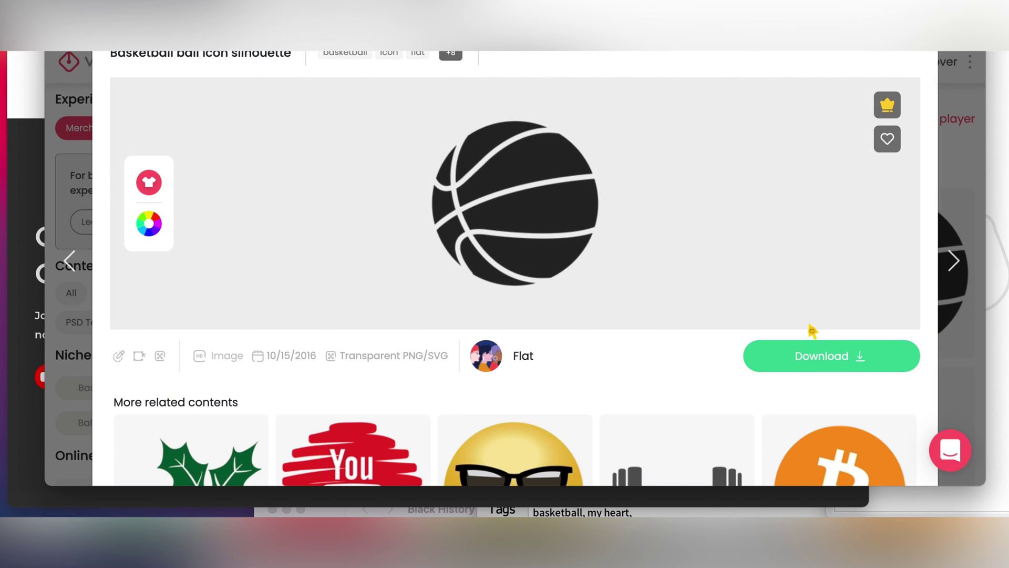
{"action": "left_click", "coordinate": [795, 361]}
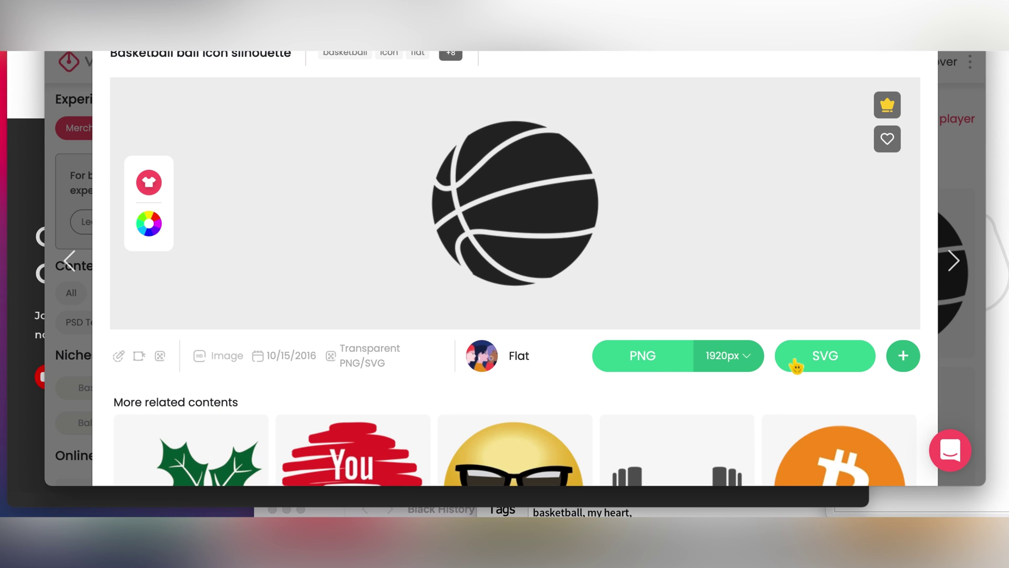
{"action": "left_click", "coordinate": [825, 356]}
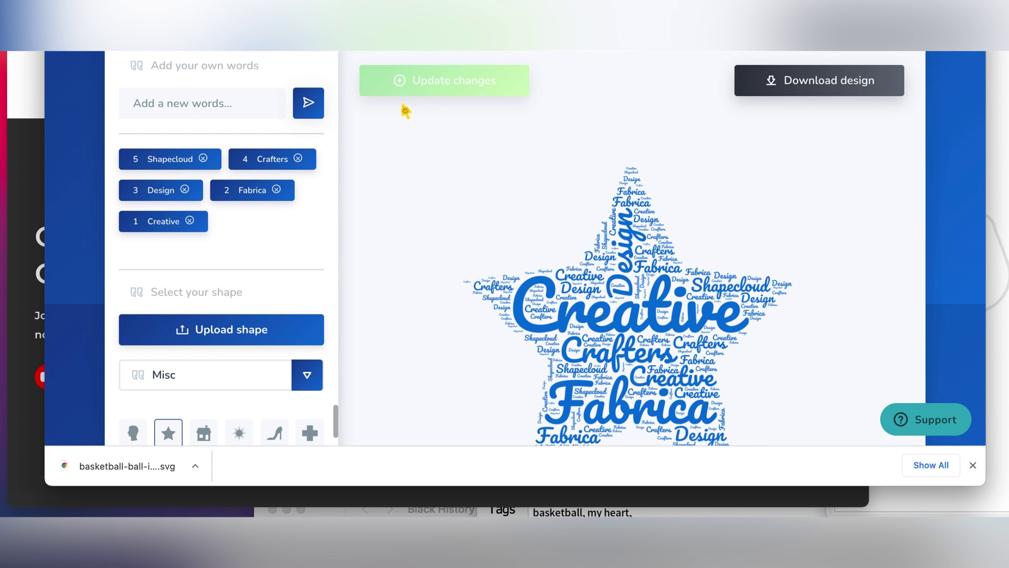
- Upload the basketball SVG as the cloud shape and delete Shapecloud, Crafters, Design, Fabrica and Creative
{"action": "left_click", "coordinate": [263, 341]}
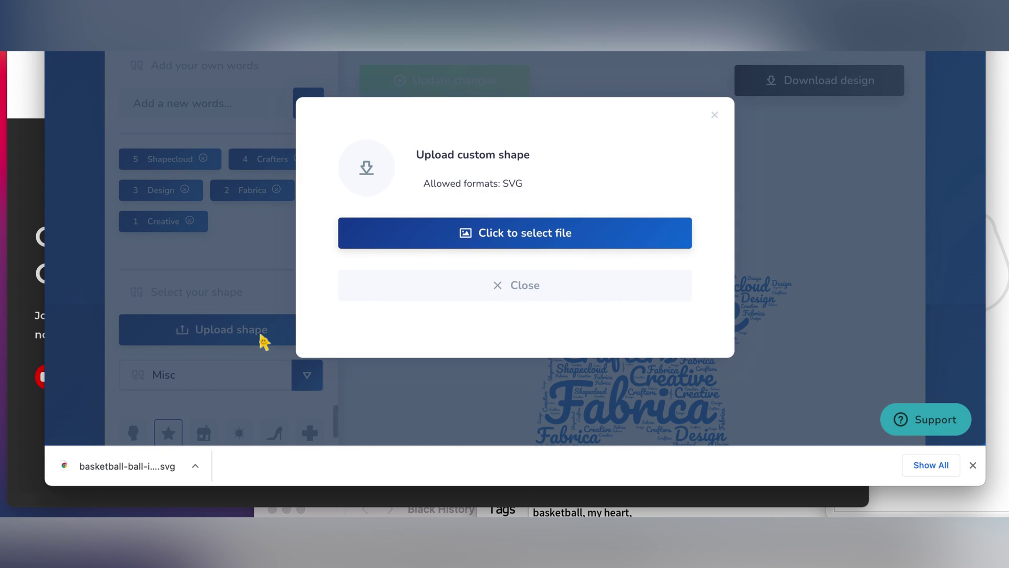
{"action": "left_click", "coordinate": [536, 239]}
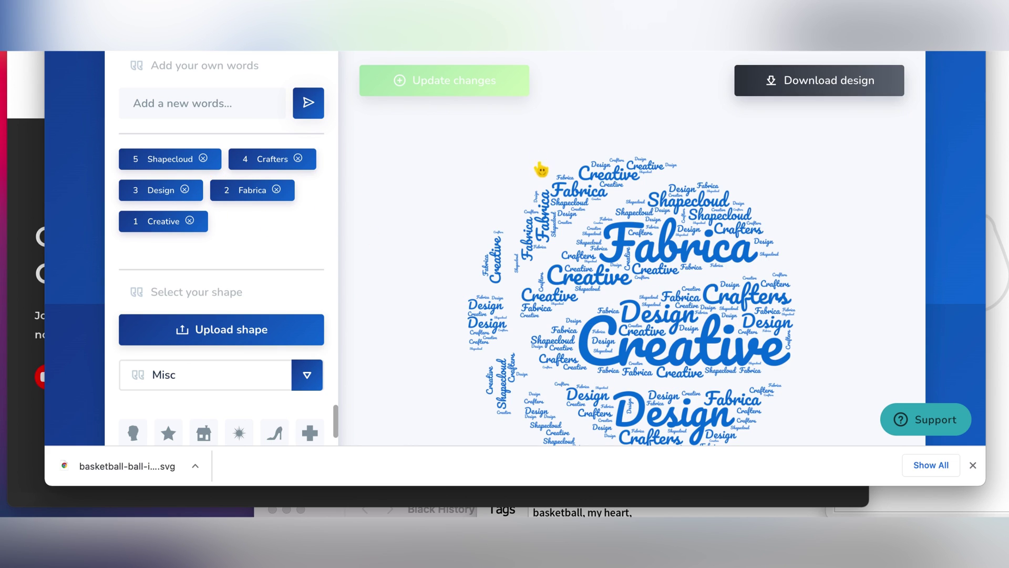
{"action": "left_click", "coordinate": [203, 158]}
{"action": "left_click", "coordinate": [188, 158]}
{"action": "left_click", "coordinate": [186, 159]}
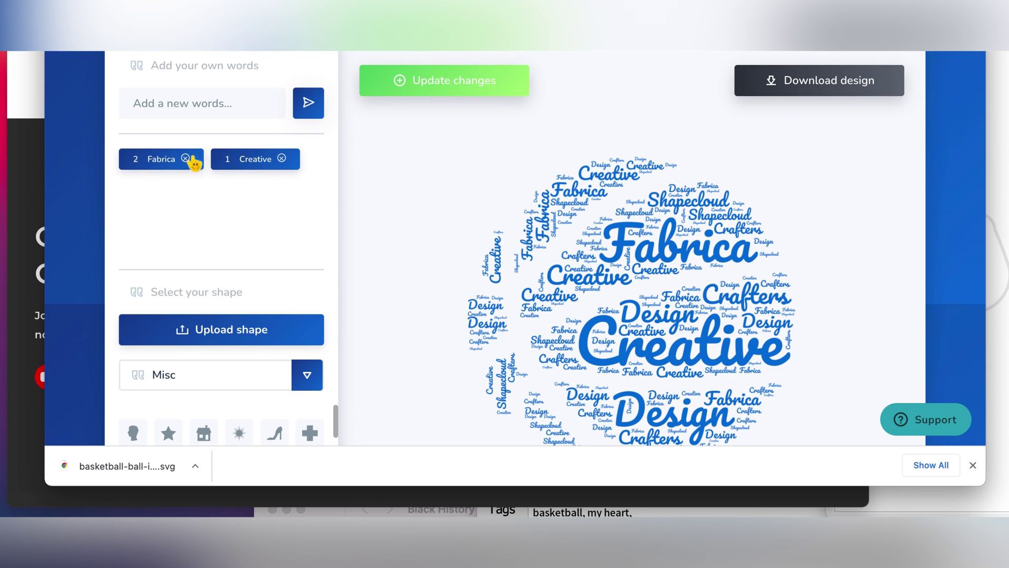
{"action": "left_click", "coordinate": [185, 159]}
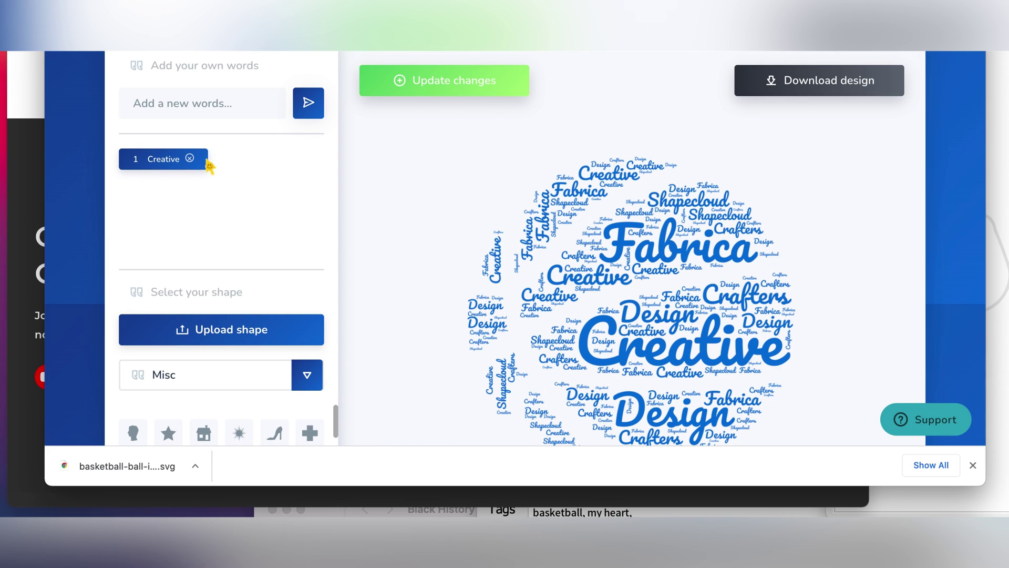
{"action": "left_click", "coordinate": [189, 158]}
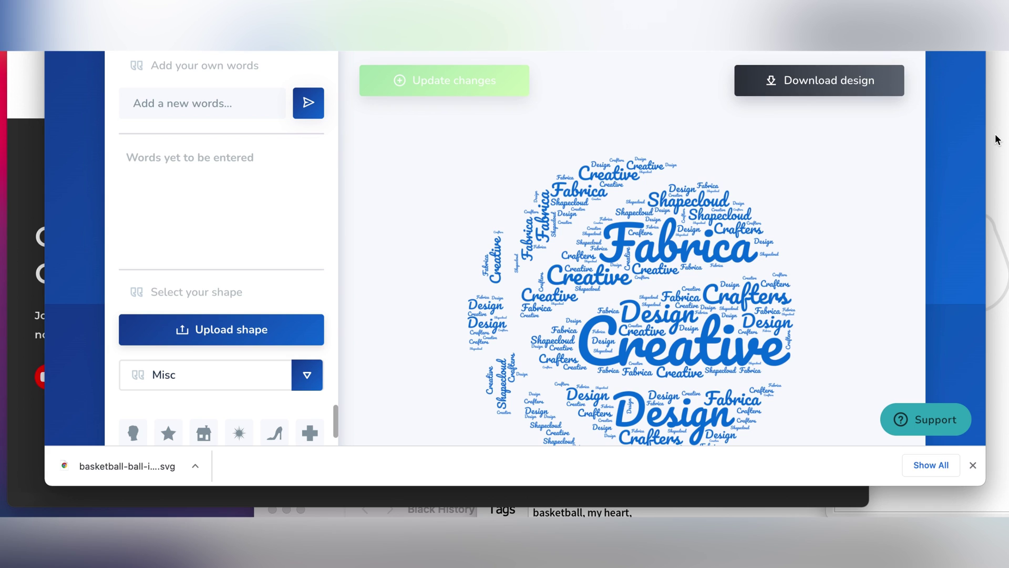
{"action": "mouse_move", "coordinate": [999, 140]}
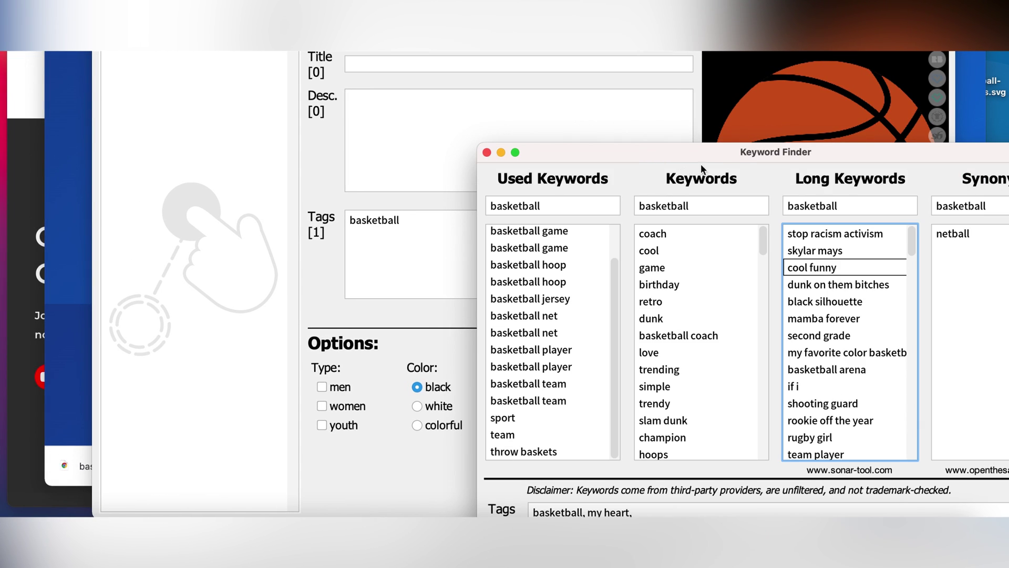
- Reposition the Keyword Finder and look up keyword suggestions for 'basketball'
{"action": "left_click_drag", "start_coordinate": [744, 155], "coordinate": [557, 91]}
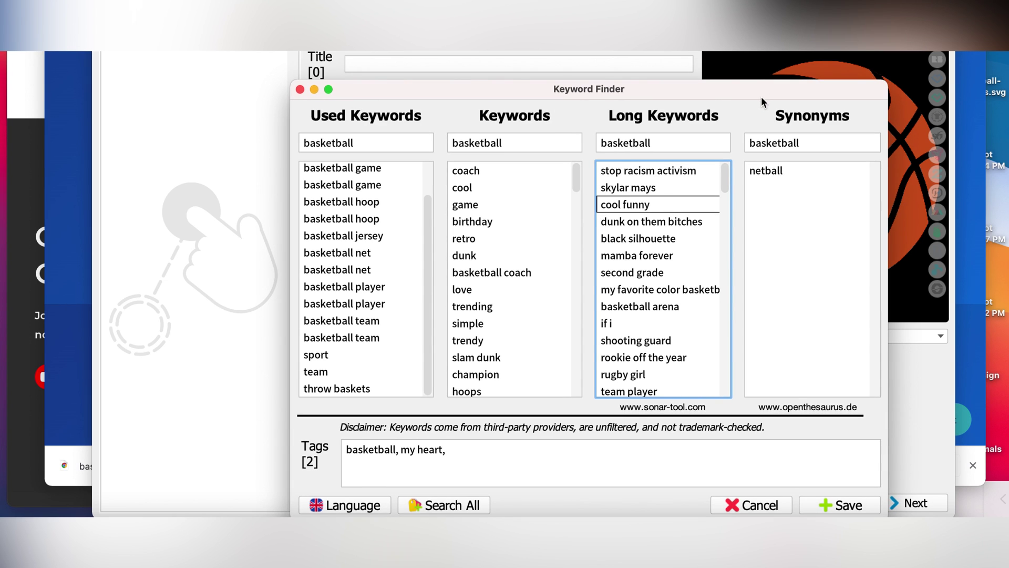
{"action": "left_click_drag", "start_coordinate": [761, 95], "coordinate": [780, 65]}
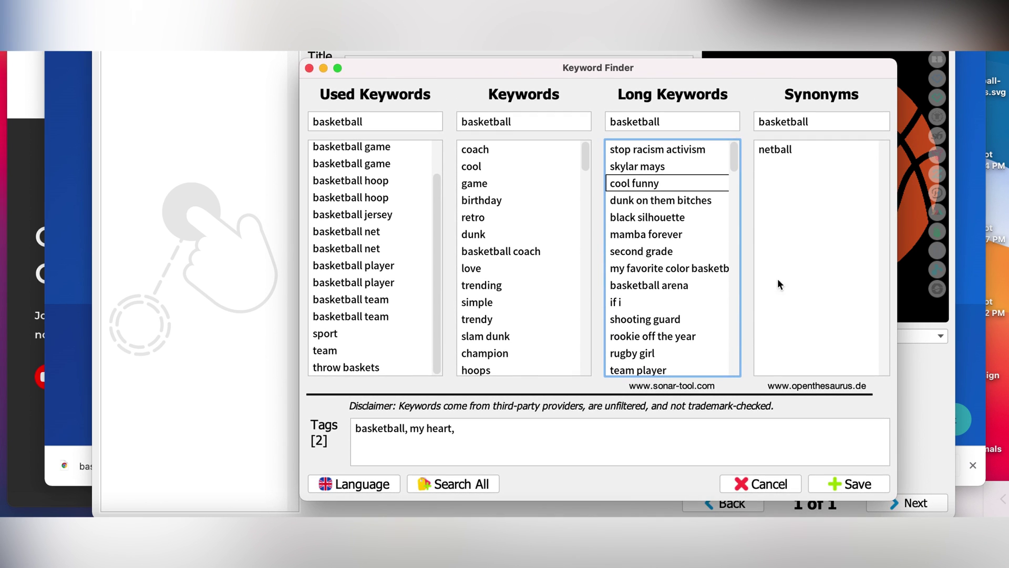
{"action": "left_click", "coordinate": [768, 483]}
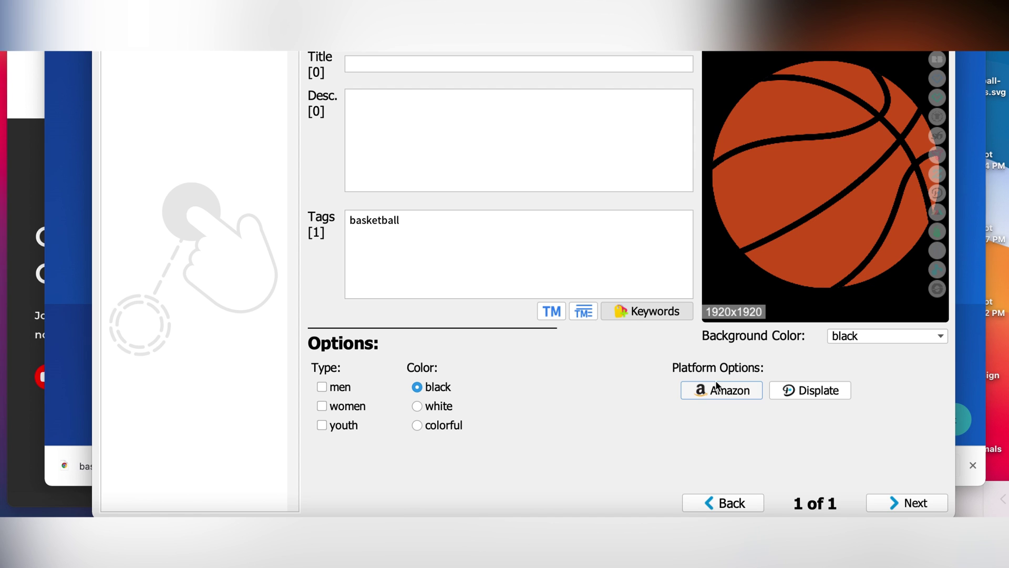
{"action": "left_click_drag", "start_coordinate": [397, 220], "coordinate": [334, 221]}
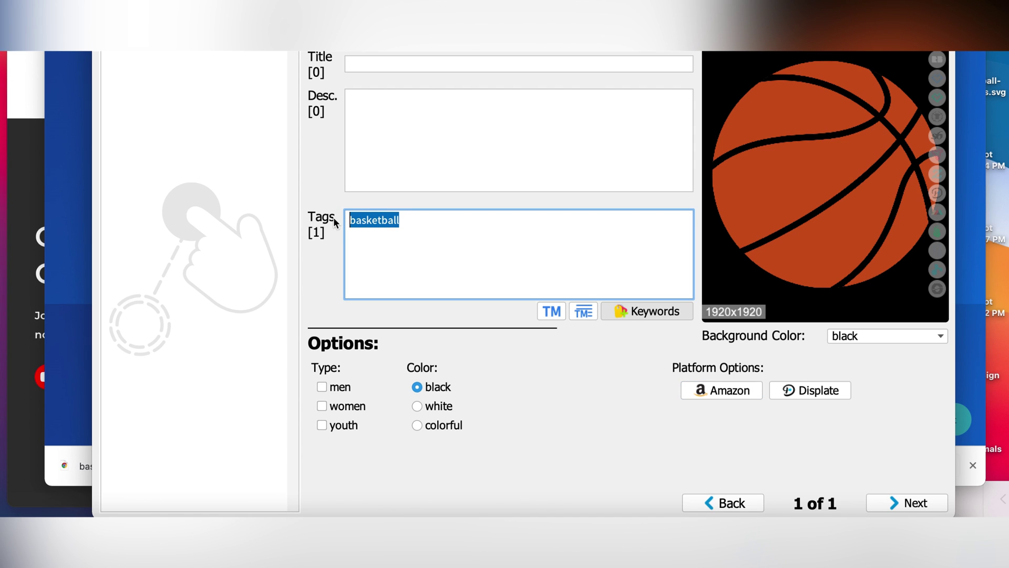
{"action": "left_click", "coordinate": [634, 311]}
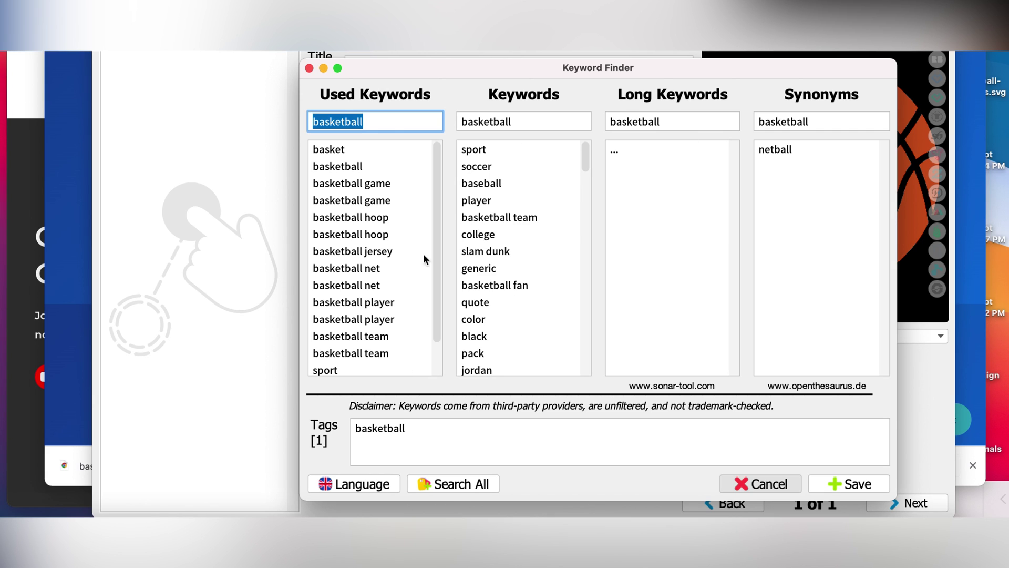
{"action": "key", "text": "Escape"}
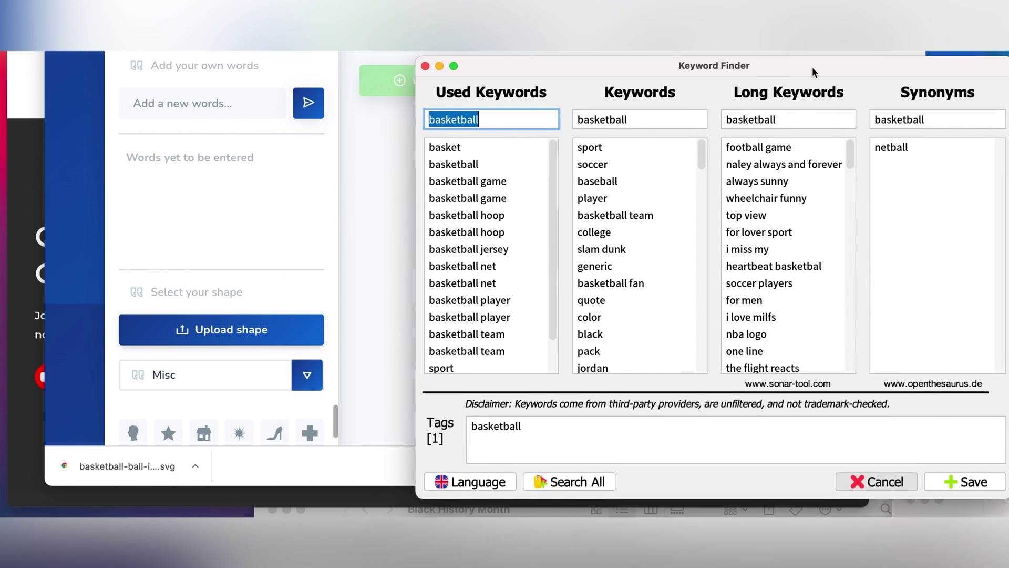
- Add 'wheelchair funny', the heartbeat basketball keyword and another long keyword to the tags
{"action": "left_click_drag", "start_coordinate": [813, 72], "coordinate": [807, 64]}
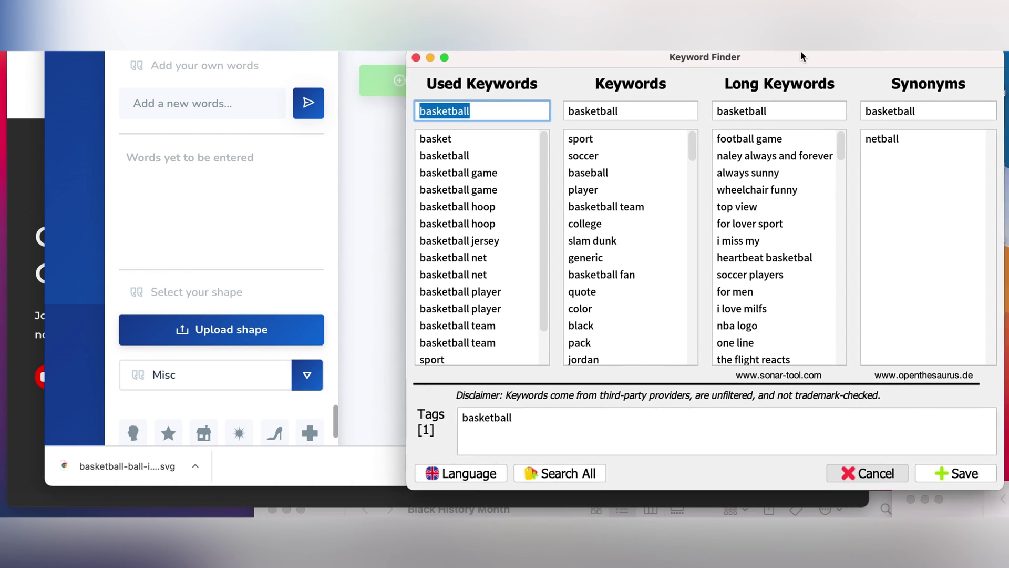
{"action": "double_click", "coordinate": [761, 191]}
{"action": "double_click", "coordinate": [756, 241]}
{"action": "double_click", "coordinate": [750, 275]}
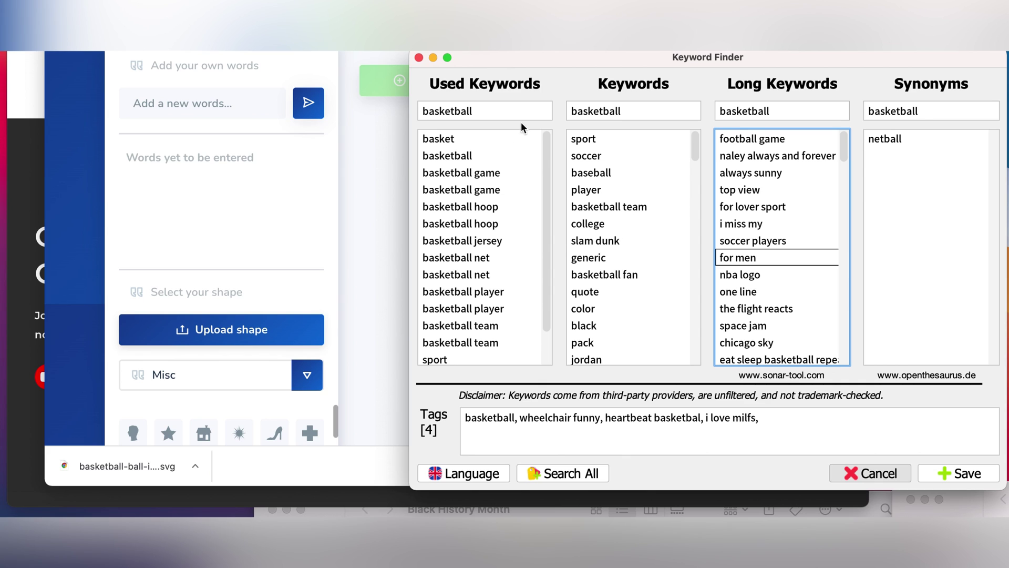
{"action": "left_click_drag", "start_coordinate": [532, 57], "coordinate": [667, 56]}
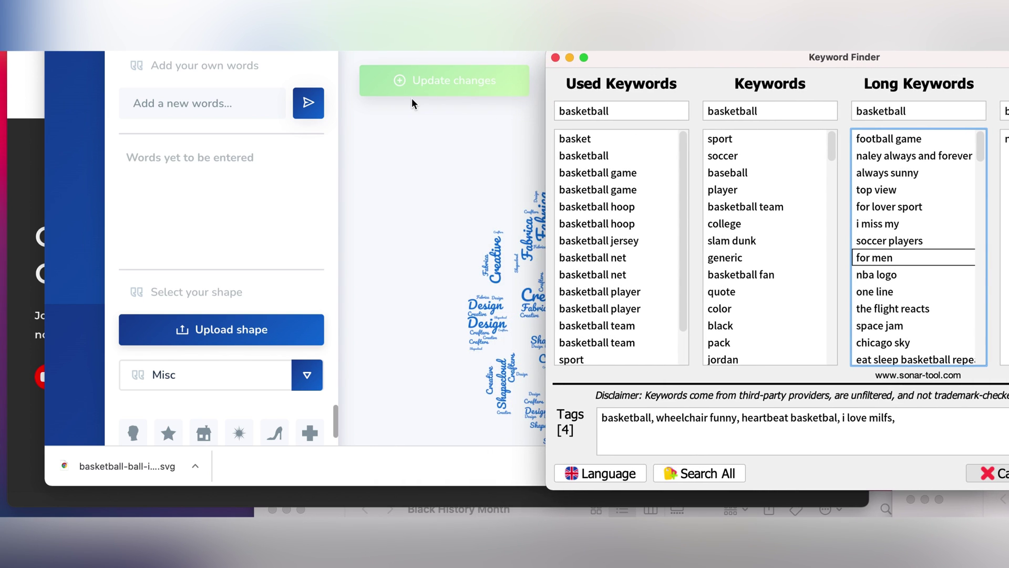
- Add 'Basketball' to the word cloud's word list
{"action": "left_click", "coordinate": [185, 105]}
{"action": "left_click", "coordinate": [185, 108]}
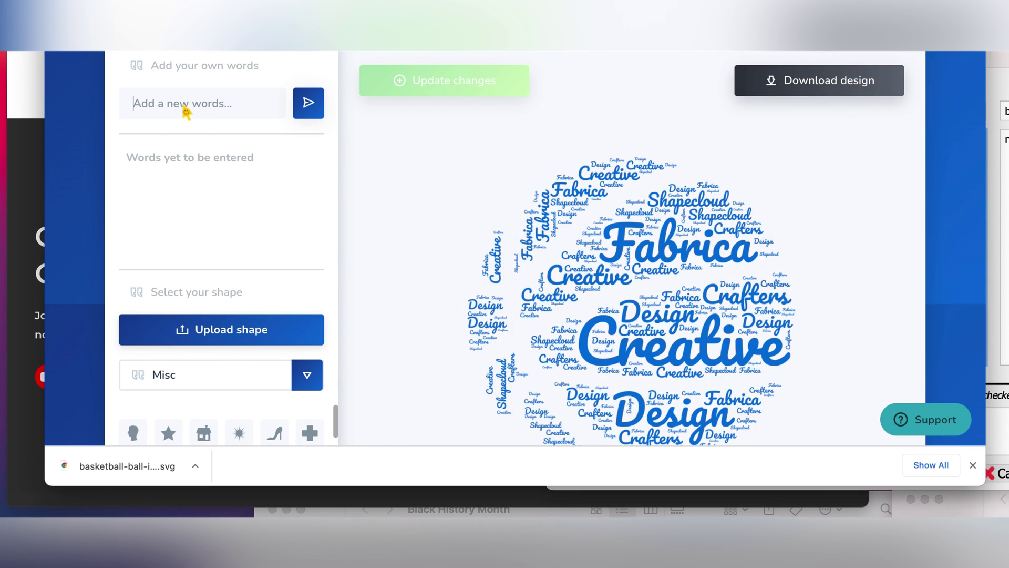
{"action": "type", "text": "Bak"}
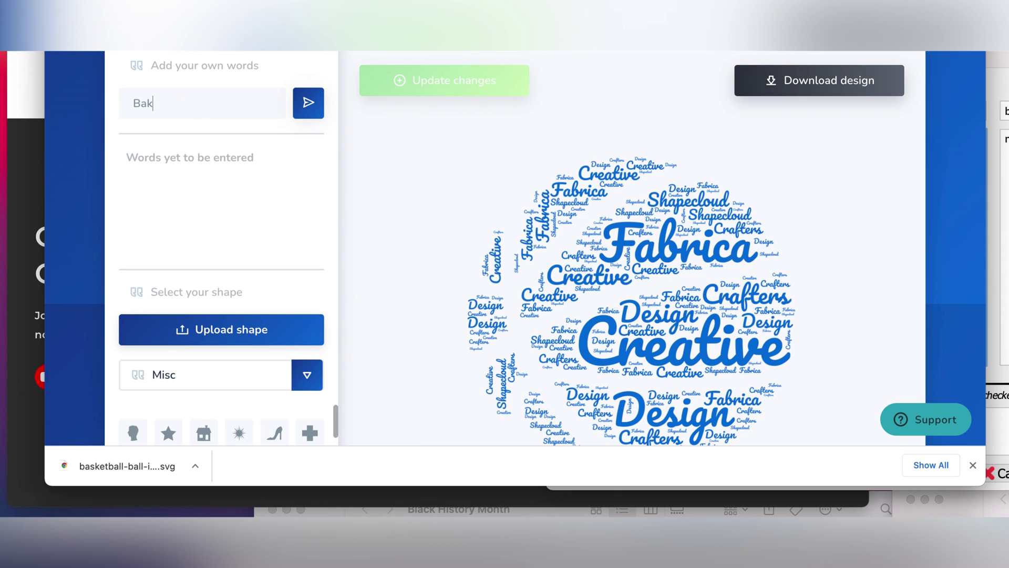
{"action": "key", "text": "BackSpace"}
{"action": "type", "text": "sketball"}
{"action": "left_click", "coordinate": [307, 103]}
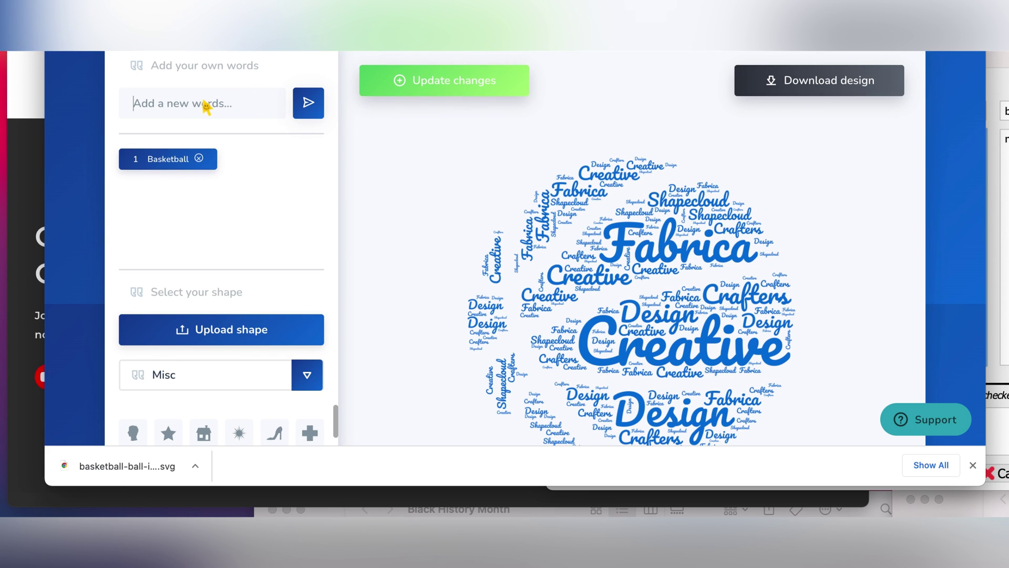
- After checking the keyword suggestions, add 'Game' and 'Hoop' to the word list
{"action": "left_click", "coordinate": [999, 181]}
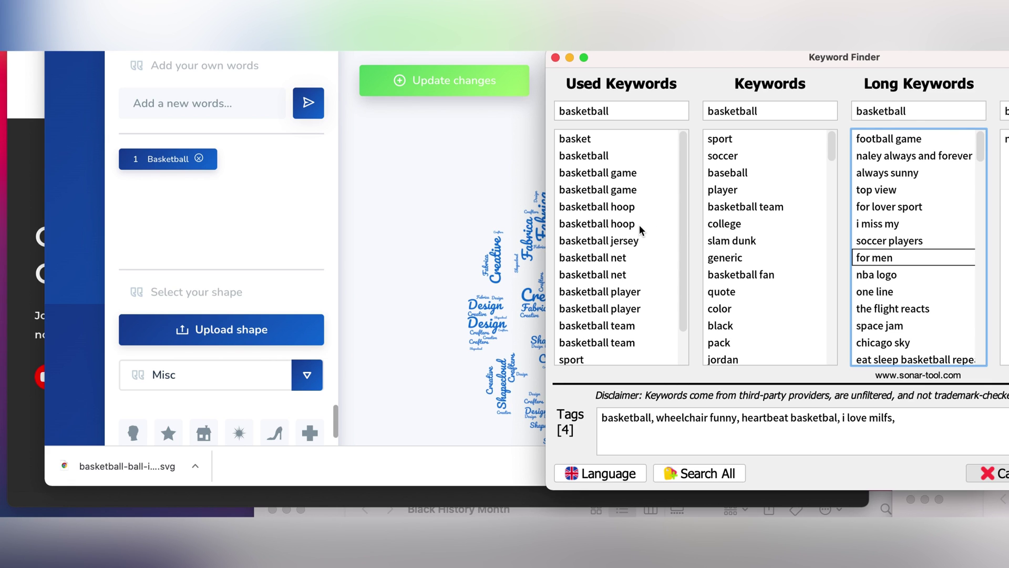
{"action": "left_click", "coordinate": [225, 107]}
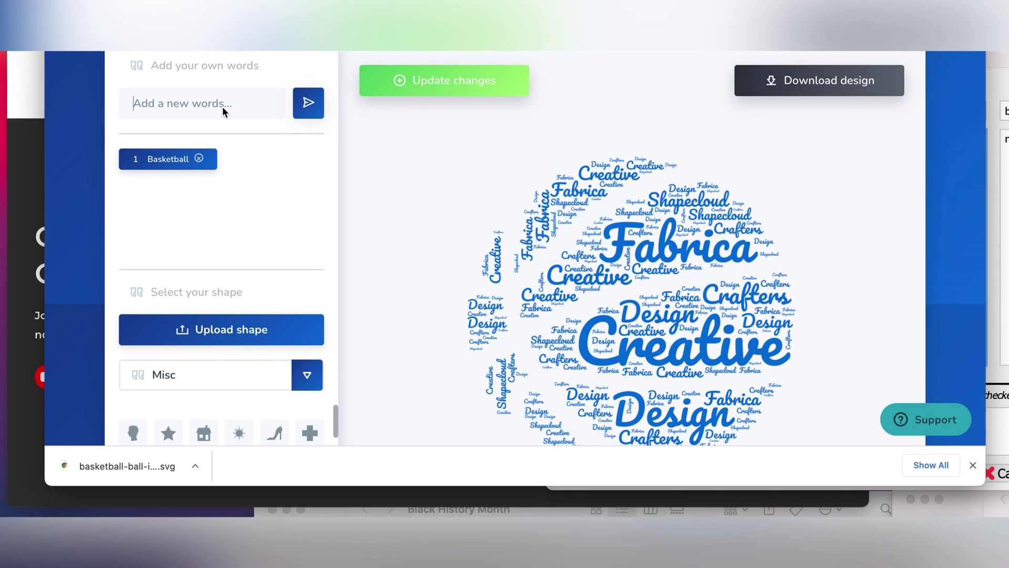
{"action": "left_click", "coordinate": [225, 111]}
{"action": "type", "text": "Game"}
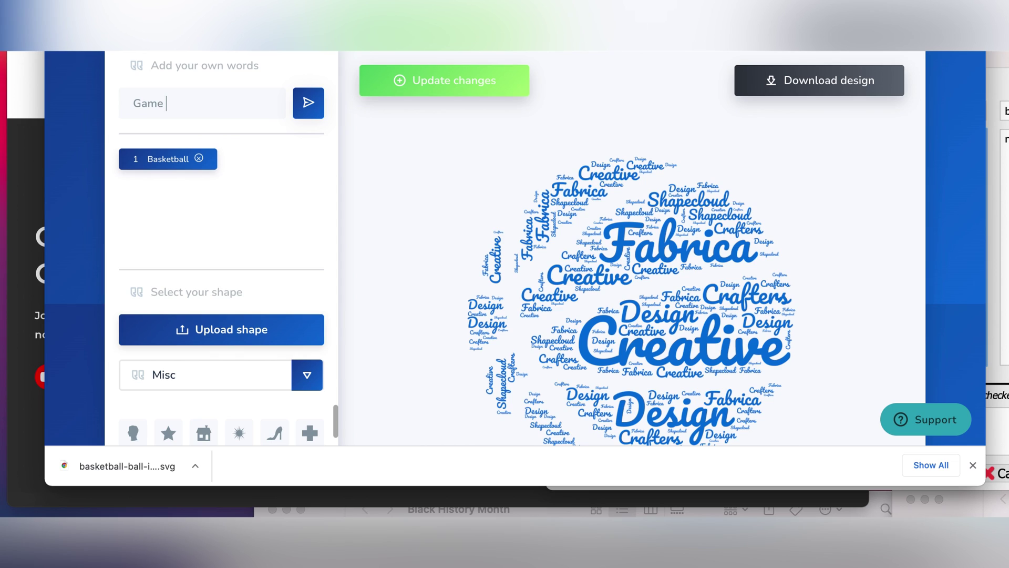
{"action": "left_click", "coordinate": [314, 102]}
{"action": "left_click", "coordinate": [247, 106]}
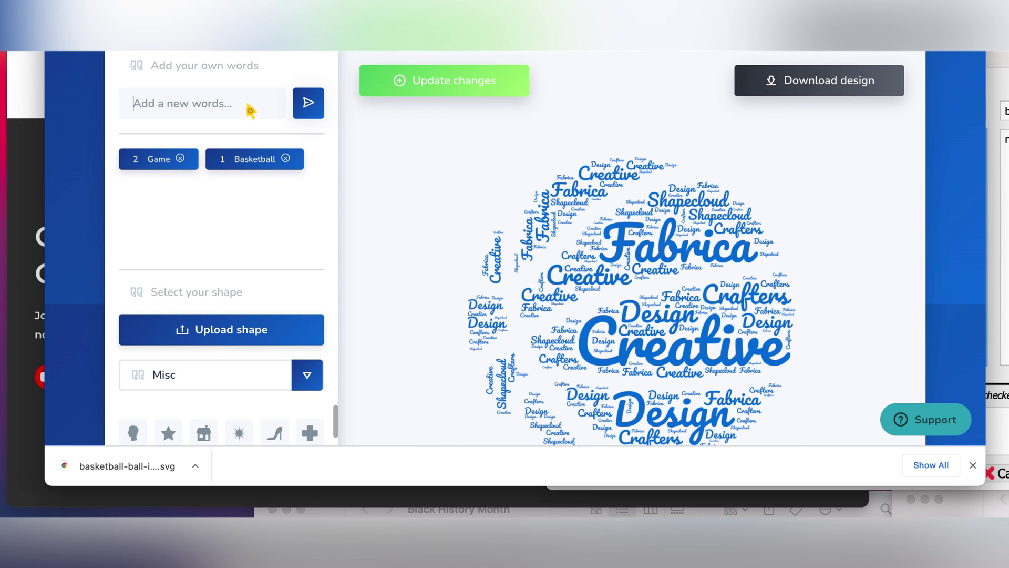
{"action": "type", "text": "Hoop"}
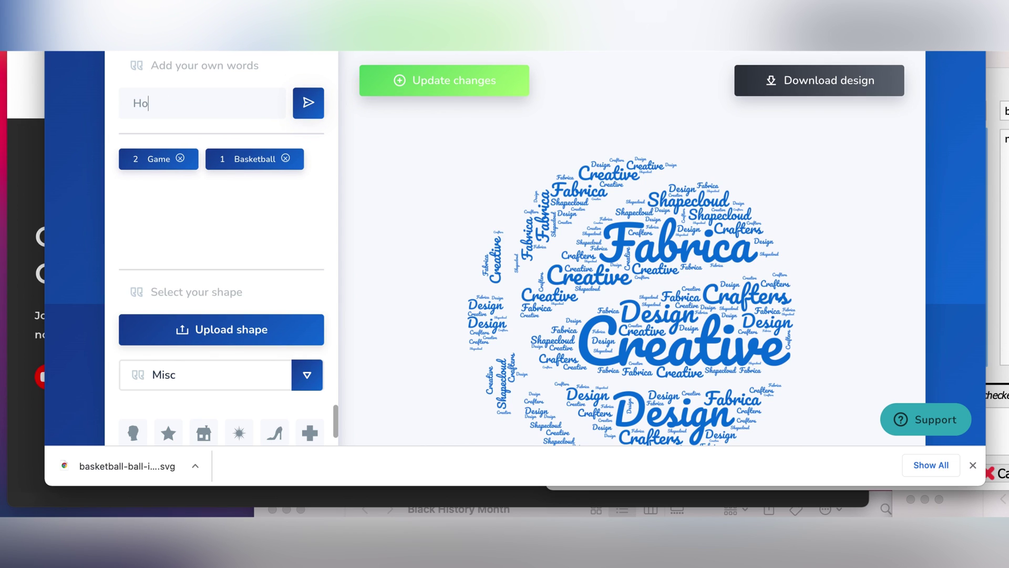
{"action": "left_click", "coordinate": [312, 105]}
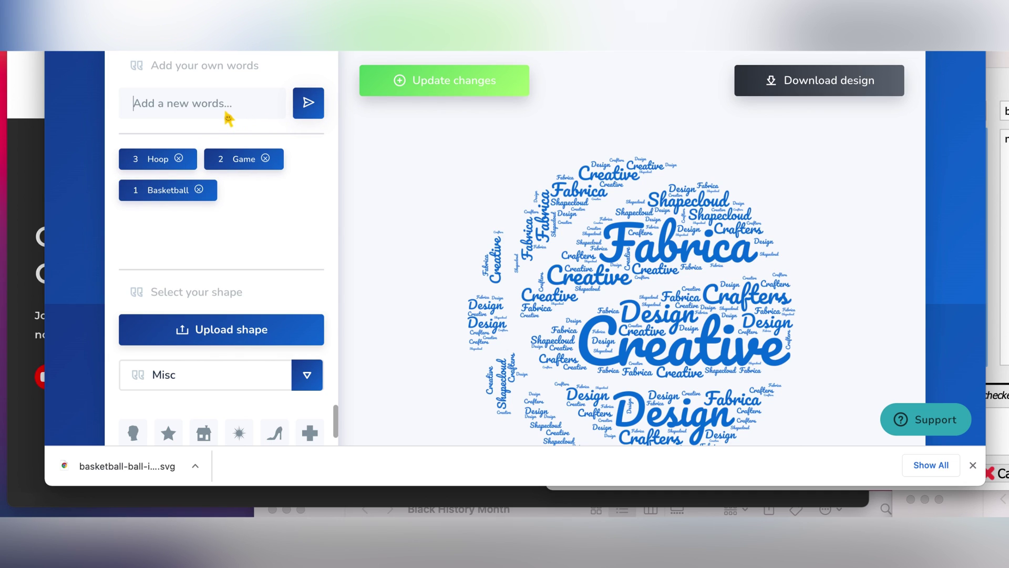
- Add 'Jersey', 'Player' and 'Coach' to the word list
{"action": "type", "text": "Jersey"}
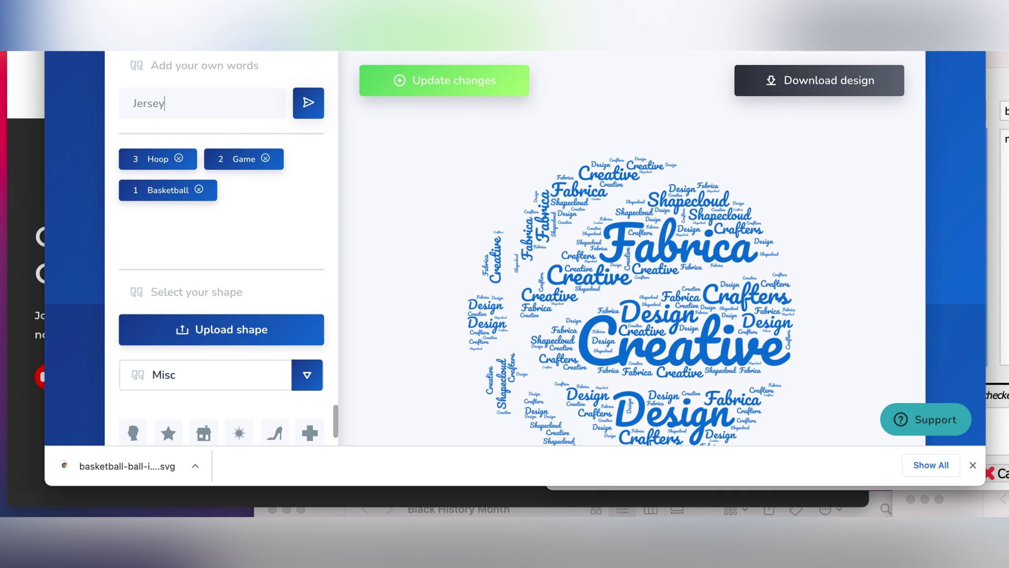
{"action": "left_click", "coordinate": [318, 117]}
{"action": "type", "text": "Player"}
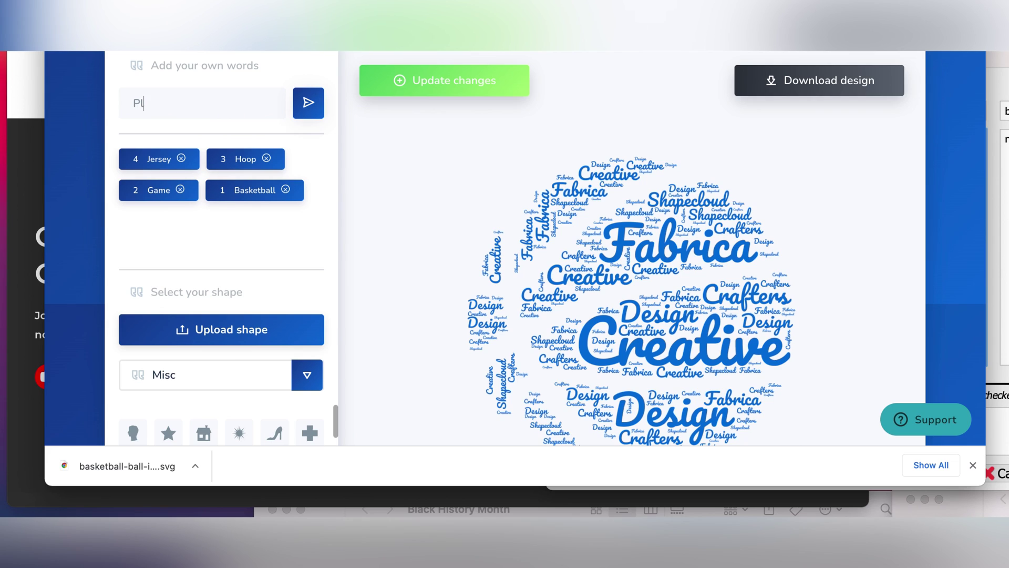
{"action": "left_click", "coordinate": [304, 103]}
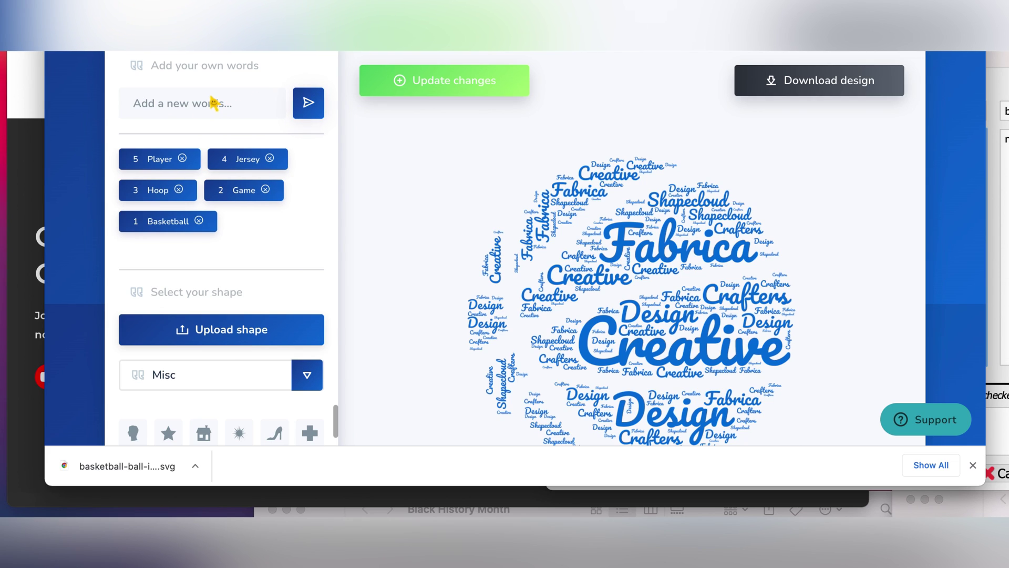
{"action": "left_click", "coordinate": [213, 103]}
{"action": "type", "text": "Coach"}
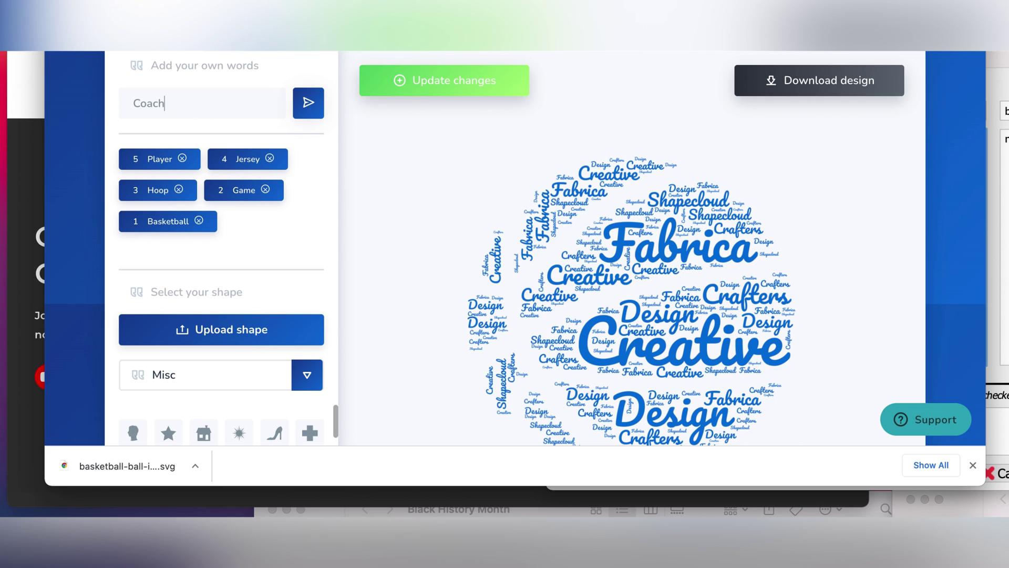
{"action": "left_click", "coordinate": [308, 103]}
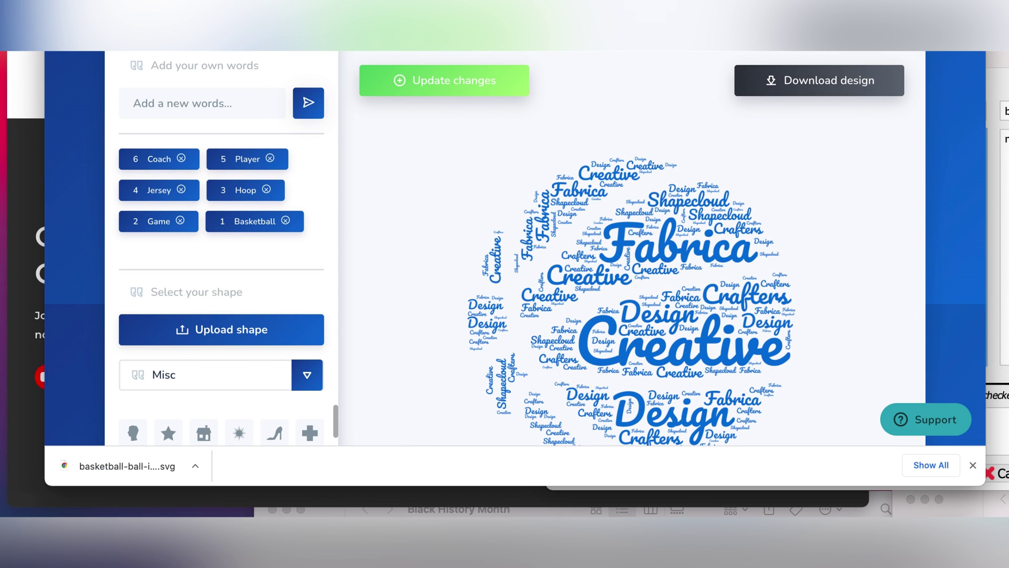
- After checking the suggestions again, add 'Sport' and 'Team' to the word list
{"action": "left_click", "coordinate": [1003, 315]}
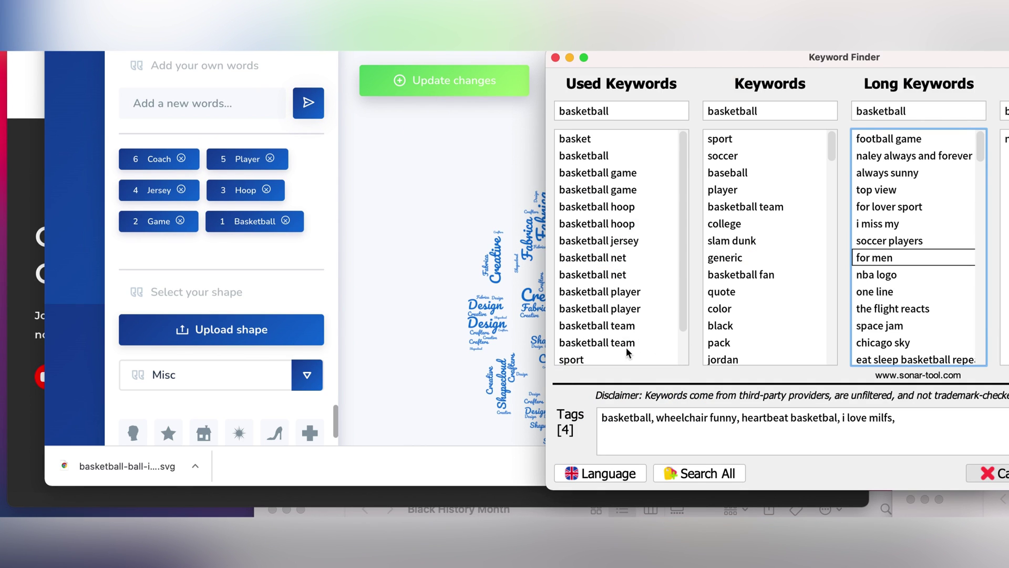
{"action": "left_click", "coordinate": [227, 111]}
{"action": "left_click", "coordinate": [224, 111]}
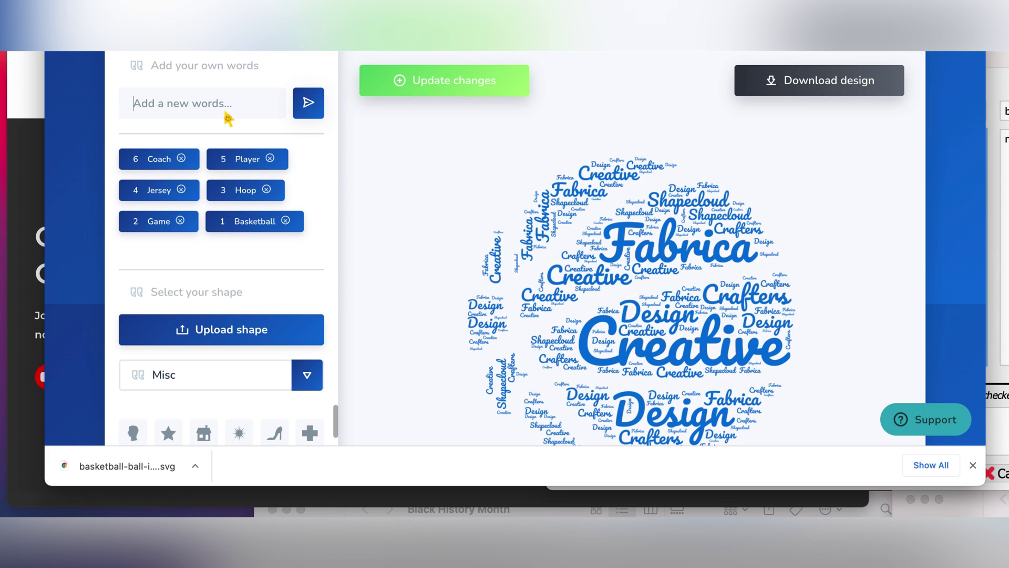
{"action": "type", "text": "Spo"}
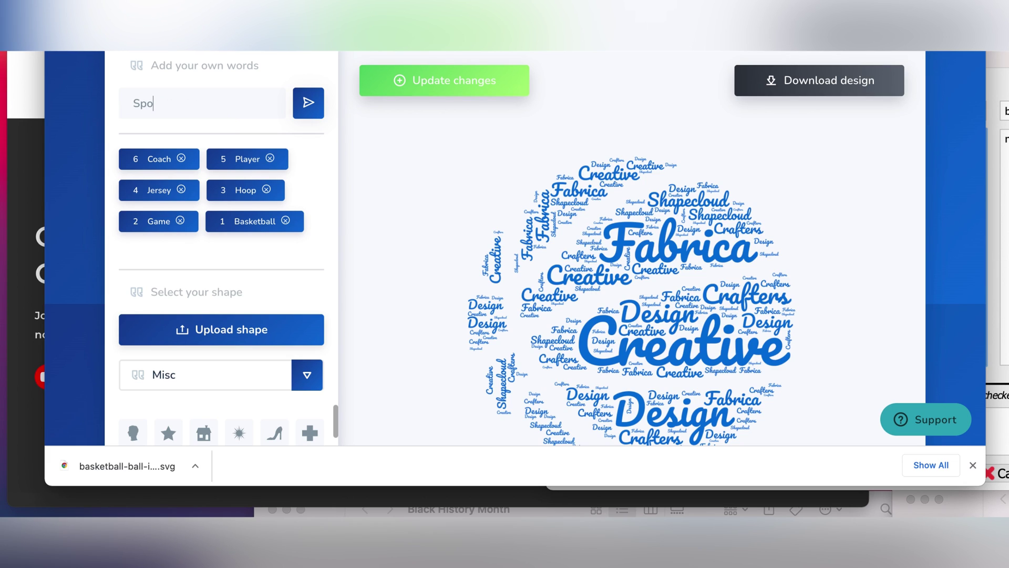
{"action": "type", "text": "rt"}
{"action": "left_click", "coordinate": [307, 103]}
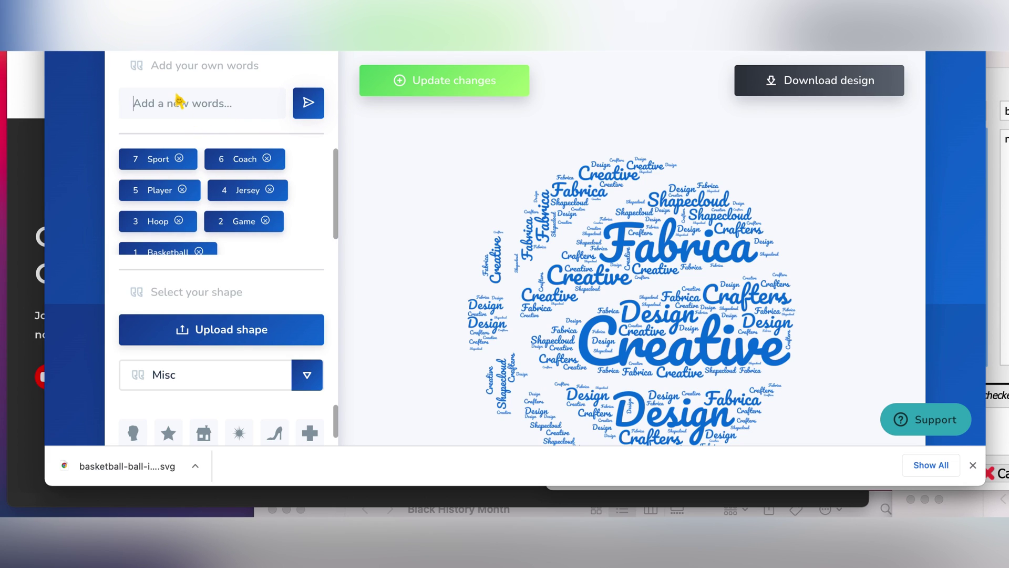
{"action": "type", "text": "Team"}
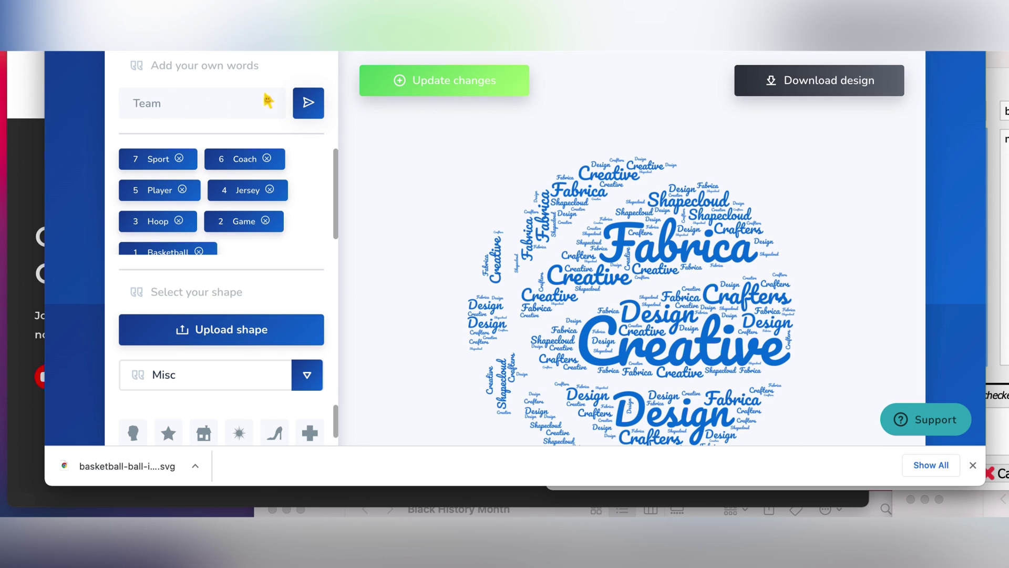
{"action": "left_click", "coordinate": [309, 103]}
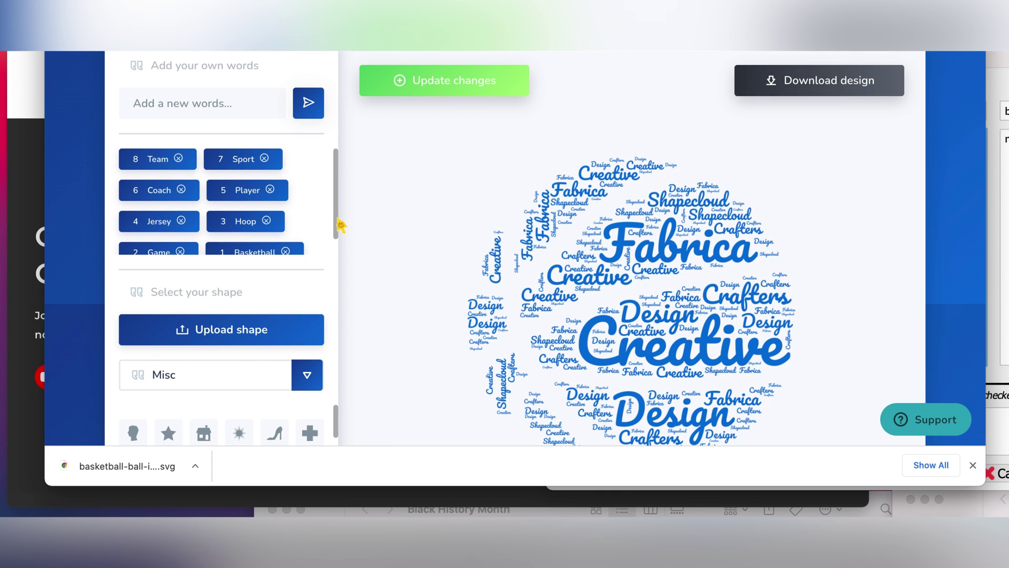
{"action": "left_click_drag", "start_coordinate": [339, 225], "coordinate": [337, 253]}
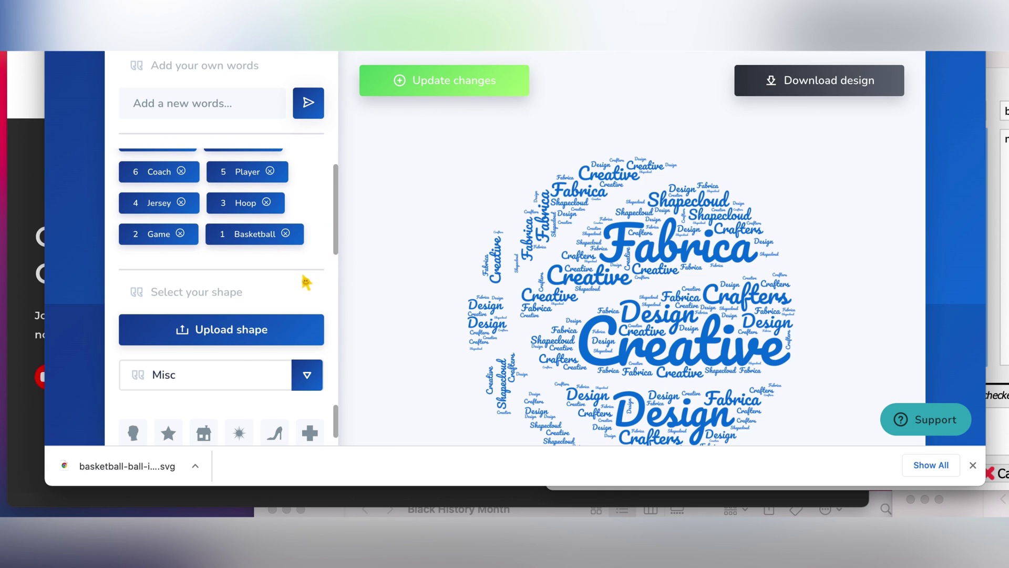
- Set the word colour to Orange
{"action": "scroll", "coordinate": [306, 283], "scroll_direction": "down", "scroll_amount": 6}
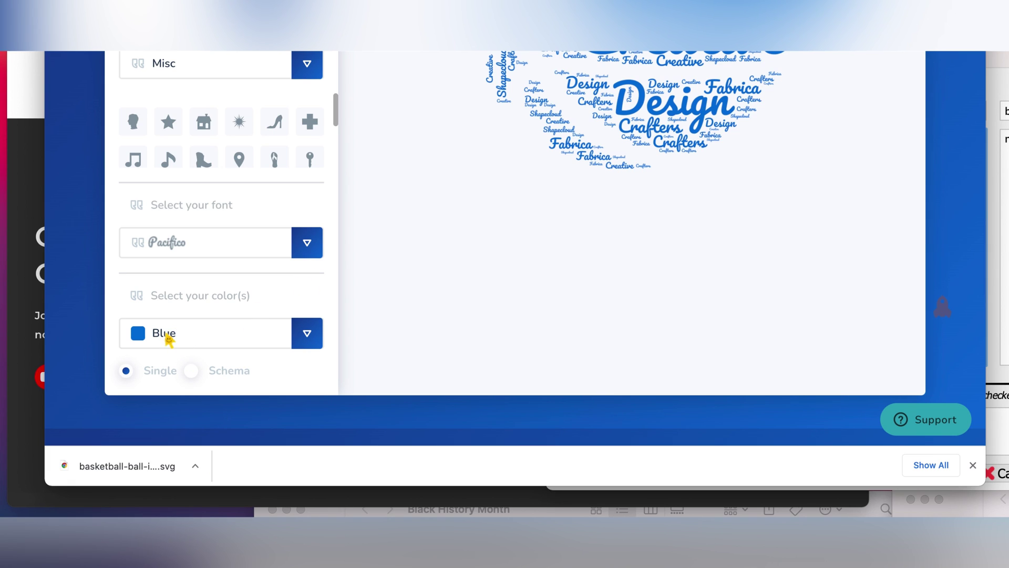
{"action": "left_click", "coordinate": [167, 338]}
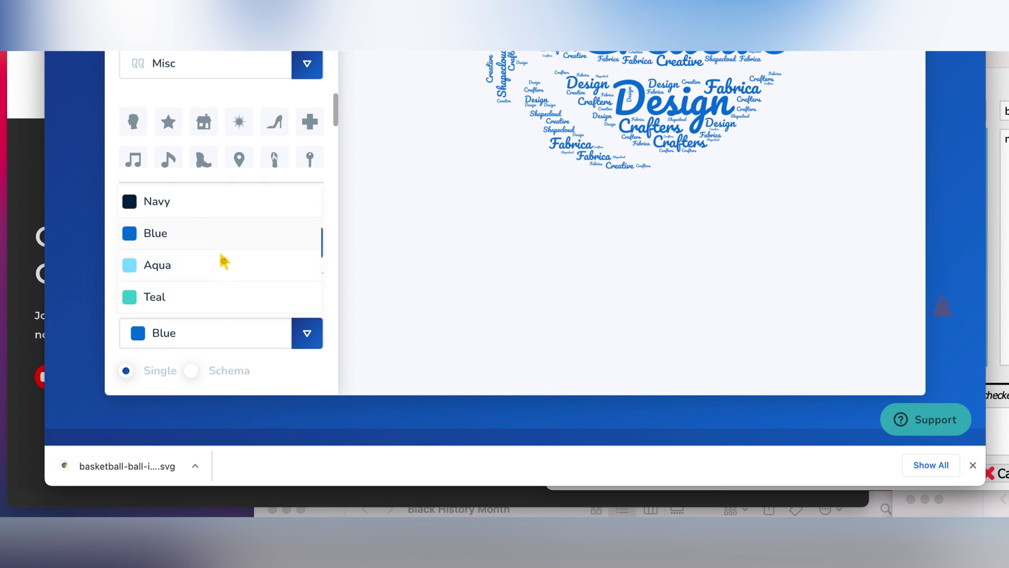
{"action": "left_click_drag", "start_coordinate": [223, 261], "coordinate": [218, 284]}
{"action": "left_click", "coordinate": [190, 336]}
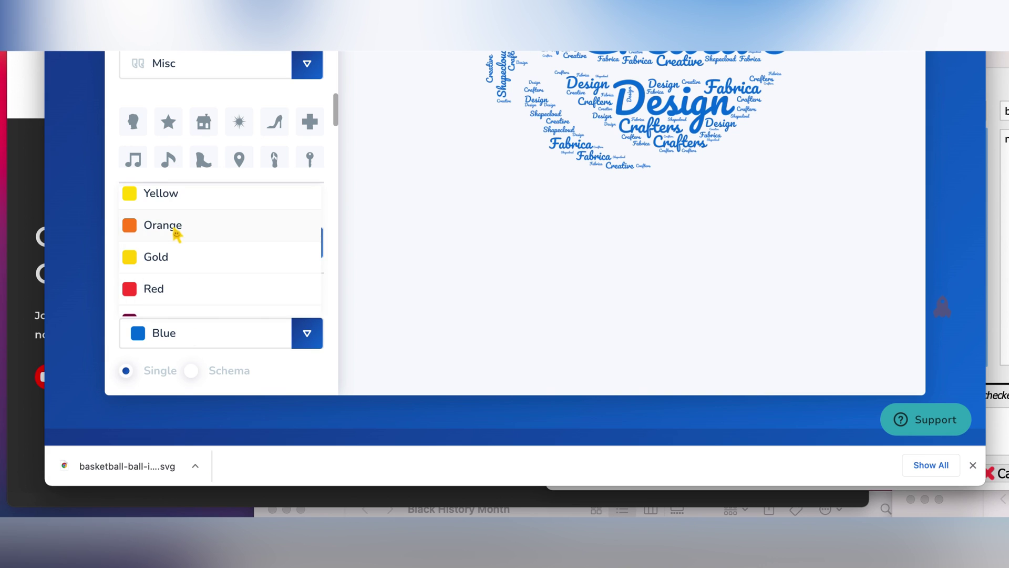
{"action": "left_click", "coordinate": [176, 233]}
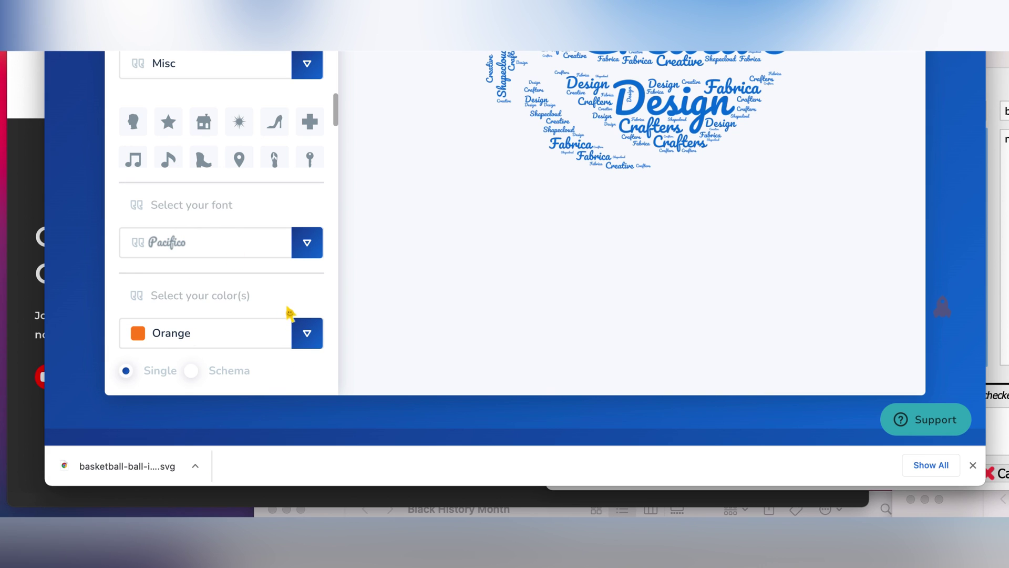
- Regenerate the word cloud with the basketball words and orange colour
{"action": "left_click_drag", "start_coordinate": [290, 310], "coordinate": [281, 59]}
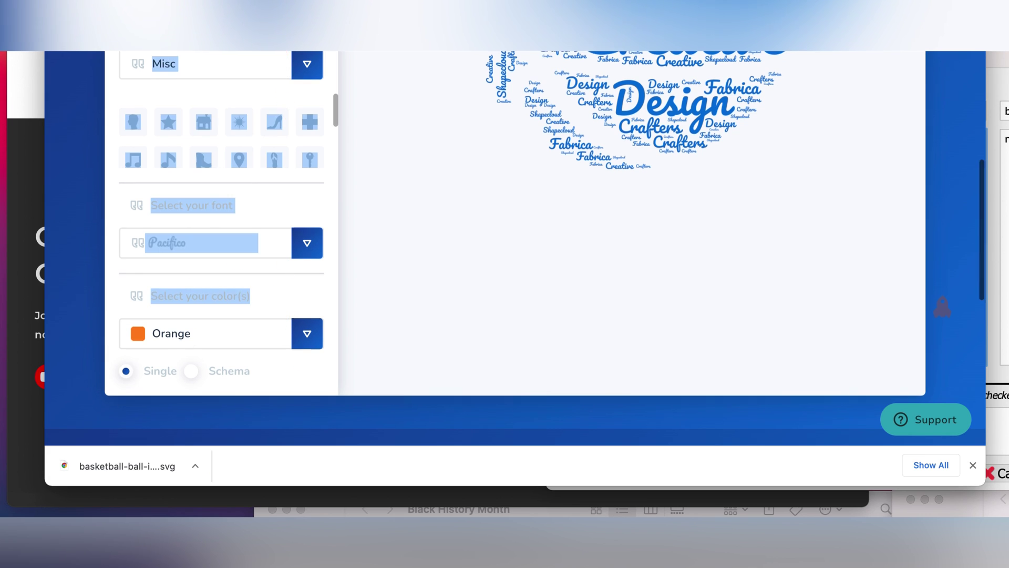
{"action": "scroll", "coordinate": [284, 94], "scroll_direction": "up", "scroll_amount": 10}
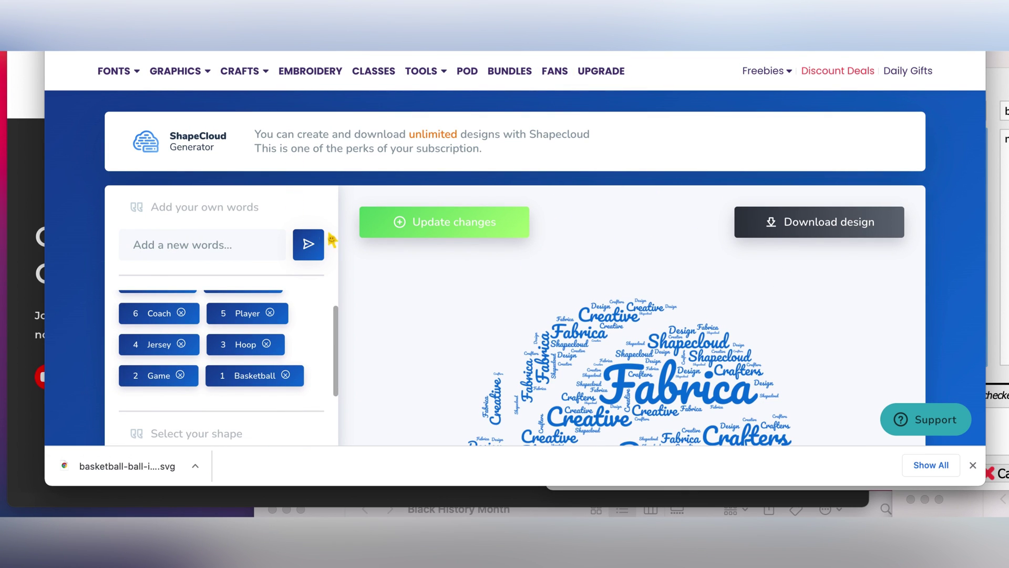
{"action": "left_click", "coordinate": [414, 226]}
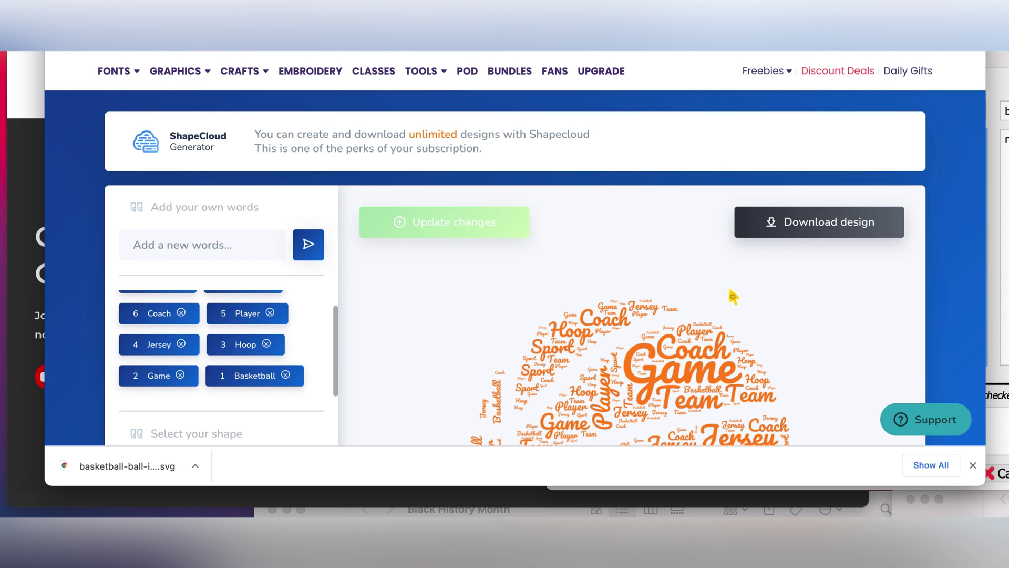
- Scroll through the regenerated orange basketball word cloud to inspect it
{"action": "scroll", "coordinate": [733, 297], "scroll_direction": "down", "scroll_amount": 5}
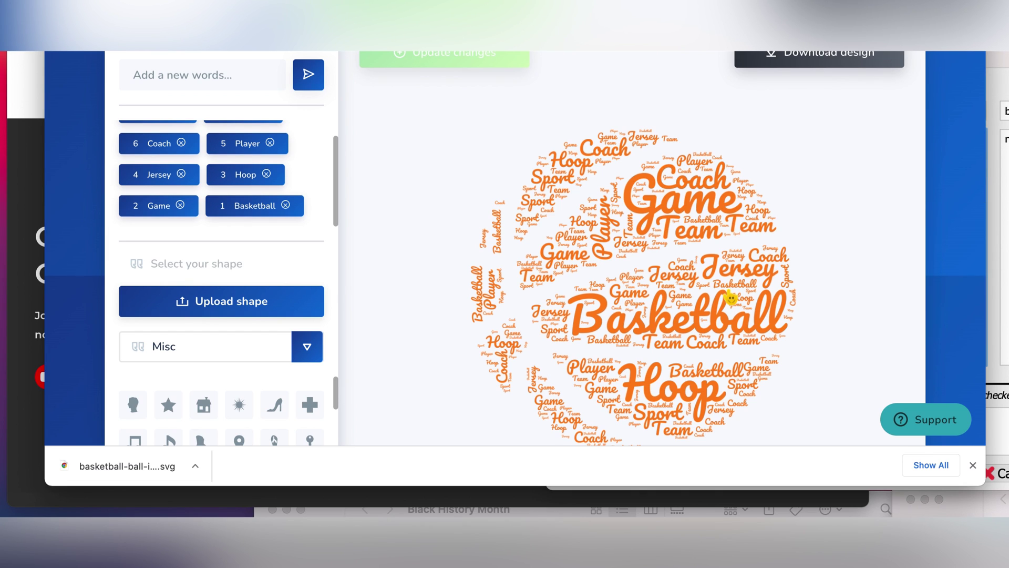
{"action": "scroll", "coordinate": [731, 297], "scroll_direction": "down", "scroll_amount": 1}
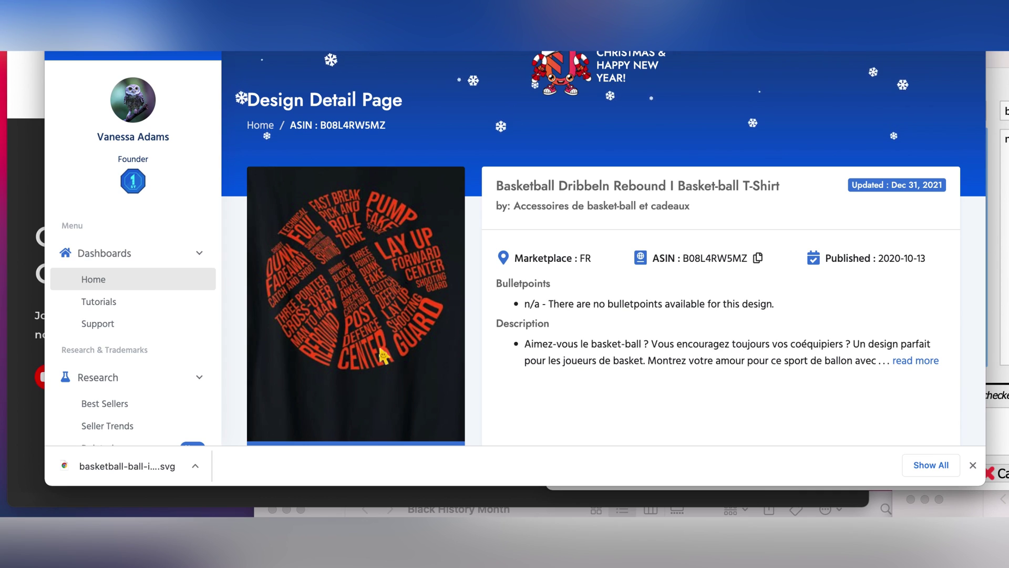
{"action": "mouse_move", "coordinate": [404, 287]}
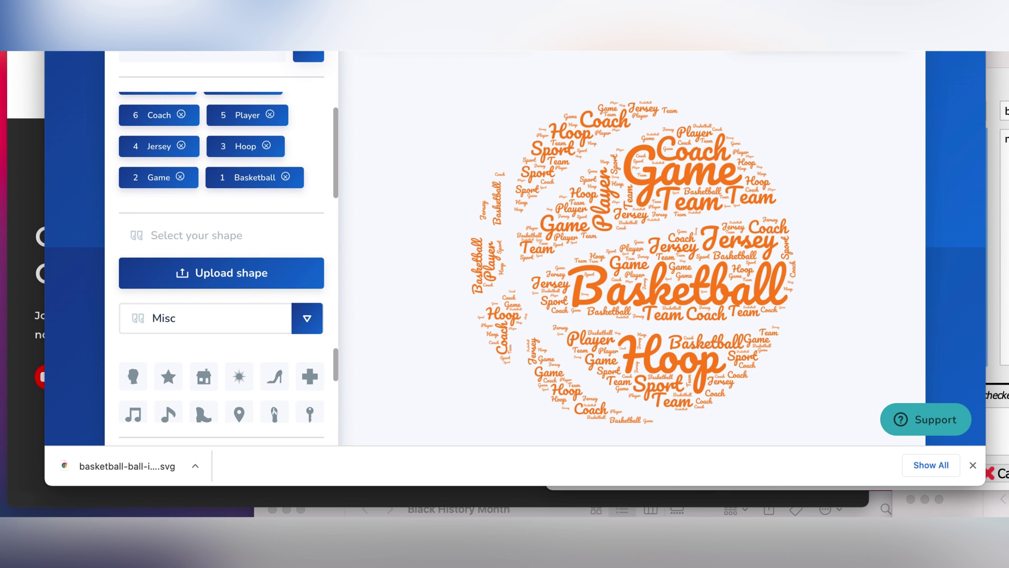
{"action": "scroll", "coordinate": [504, 247], "scroll_direction": "up", "scroll_amount": 2}
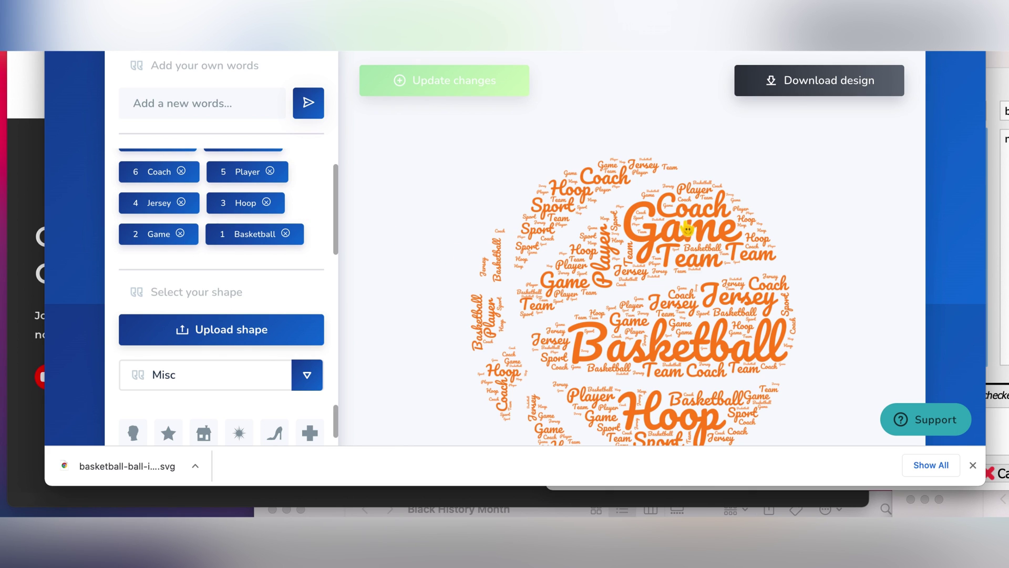
- Download the orange basketball word cloud as a PNG image
{"action": "left_click", "coordinate": [808, 84]}
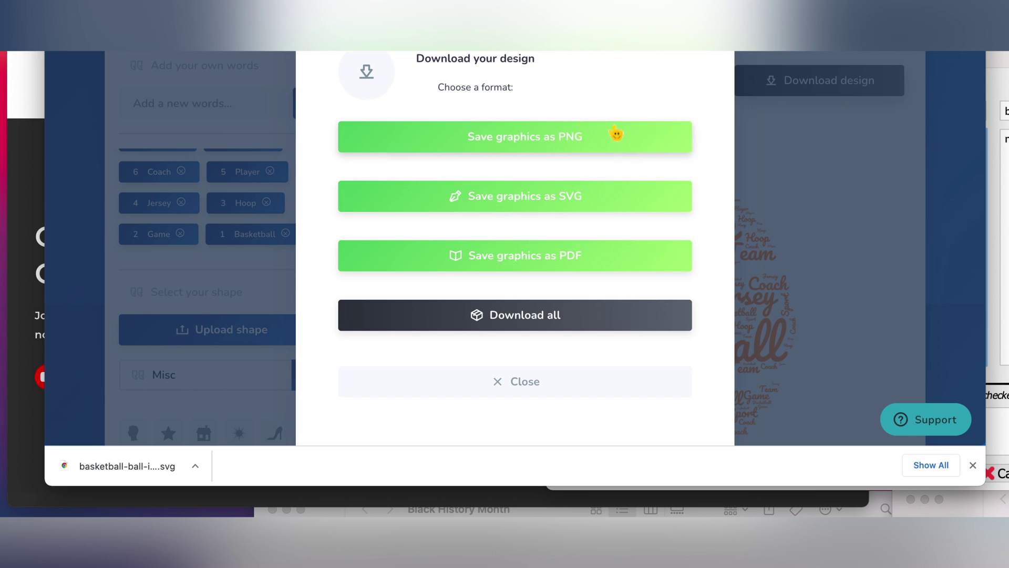
{"action": "left_click", "coordinate": [560, 139]}
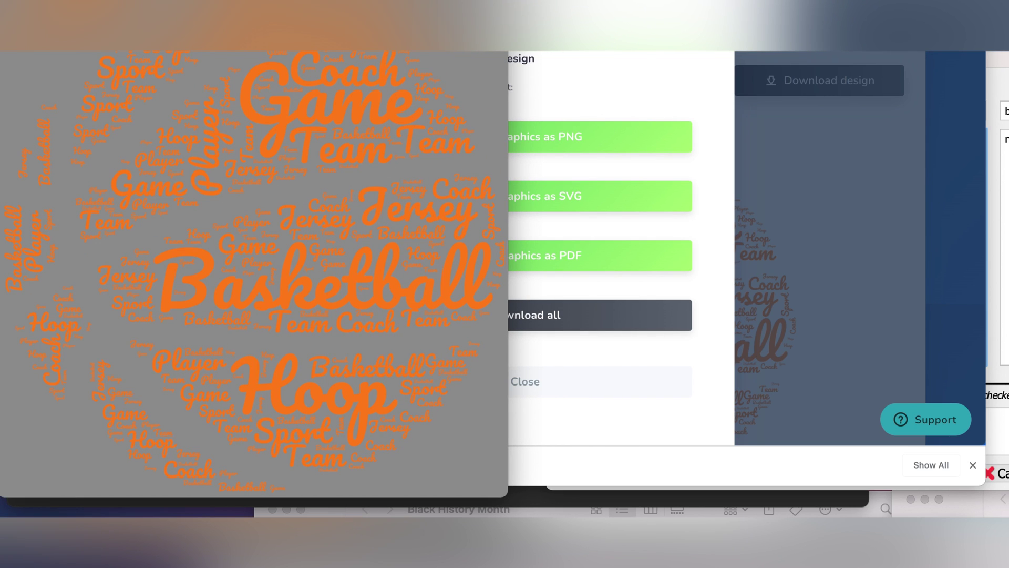
- Check the PNG is 1500 × 1482 px in Adjust Size, cancel, and close the image
{"action": "left_click", "coordinate": [210, 42]}
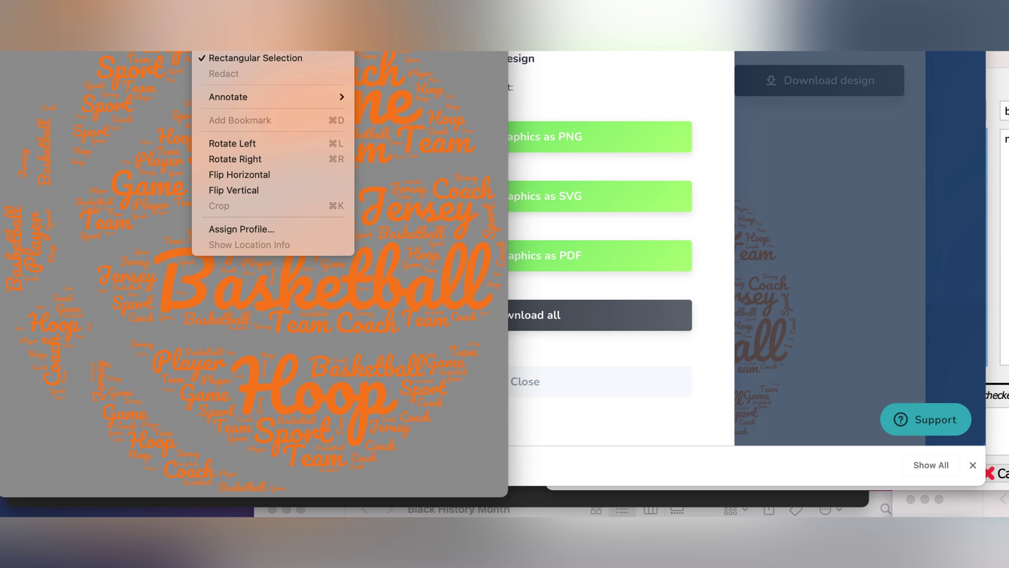
{"action": "left_click", "coordinate": [247, 38]}
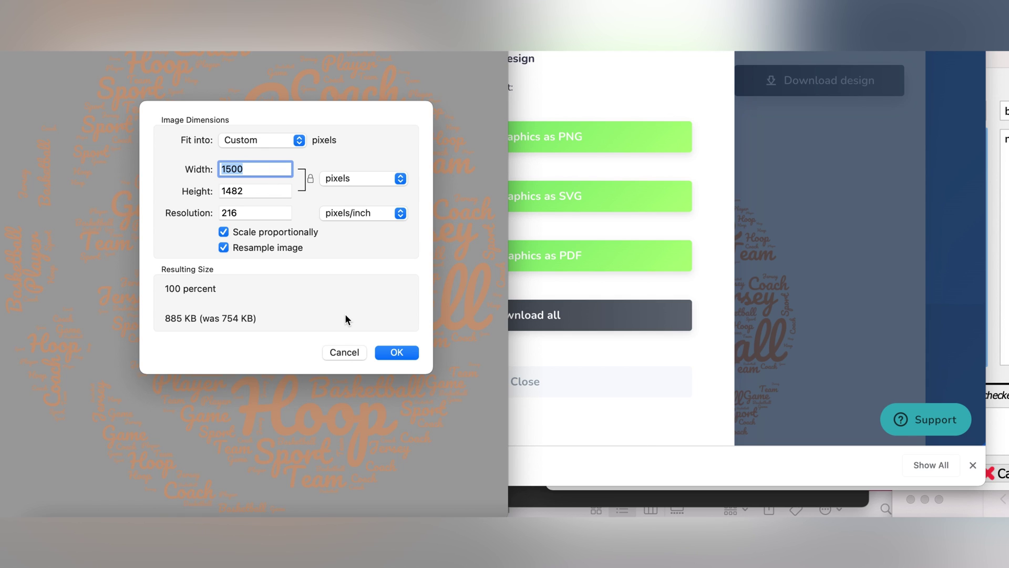
{"action": "left_click", "coordinate": [344, 352]}
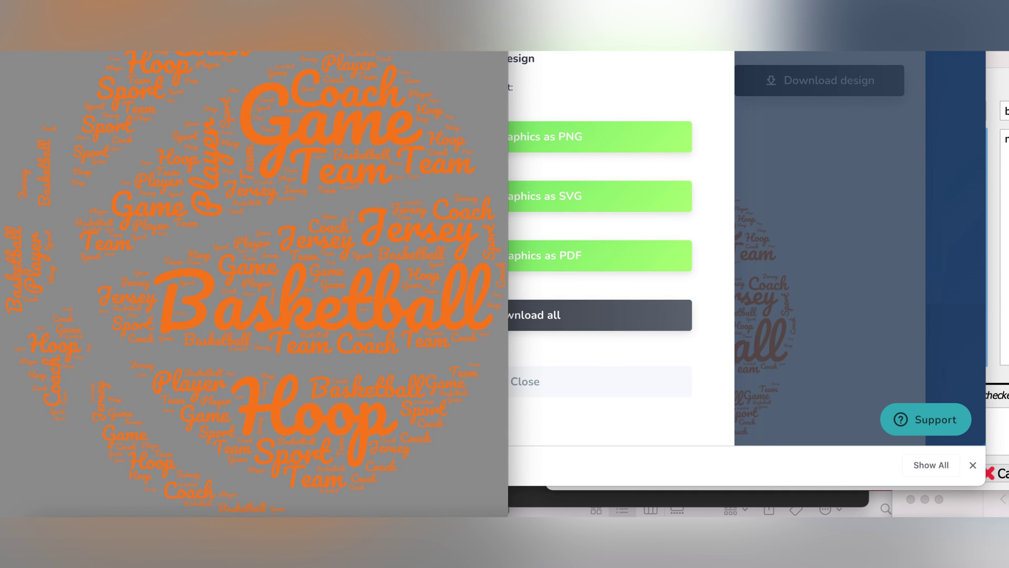
{"action": "key", "text": "super+w"}
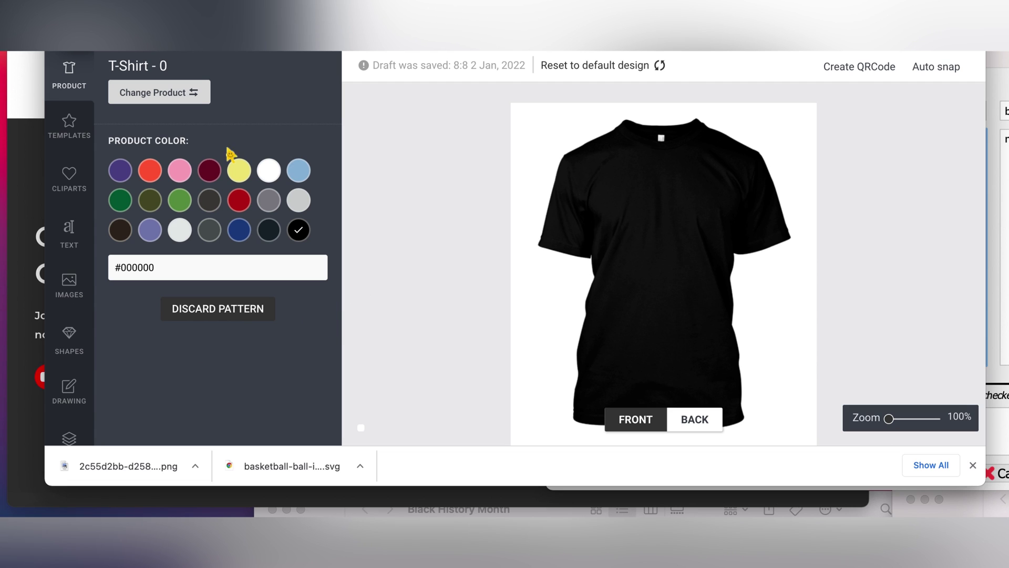
- Upload the basketball word-cloud PNG and place it on the black T-shirt's front
{"action": "left_click", "coordinate": [76, 287]}
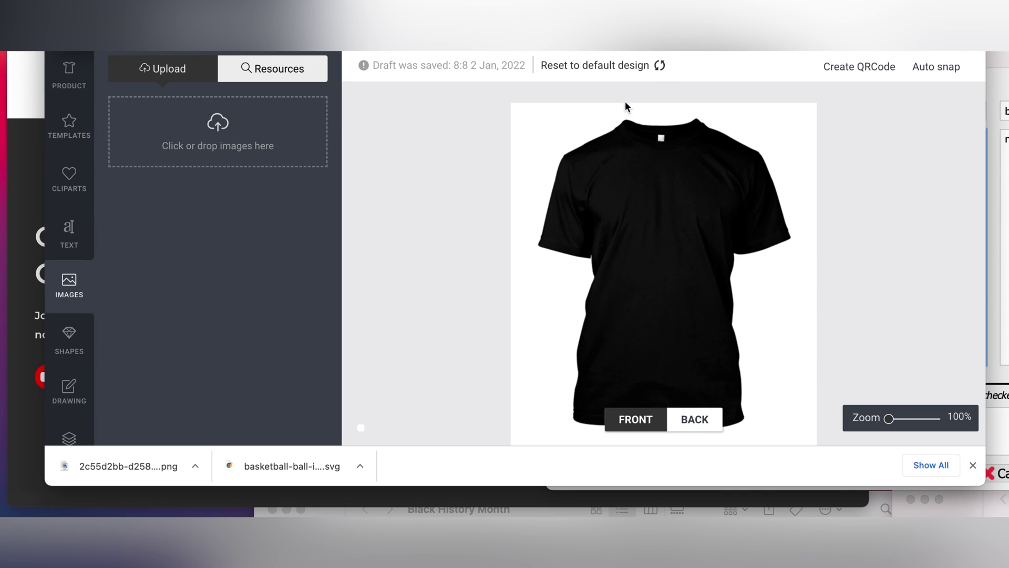
{"action": "left_click_drag", "start_coordinate": [129, 466], "coordinate": [250, 176]}
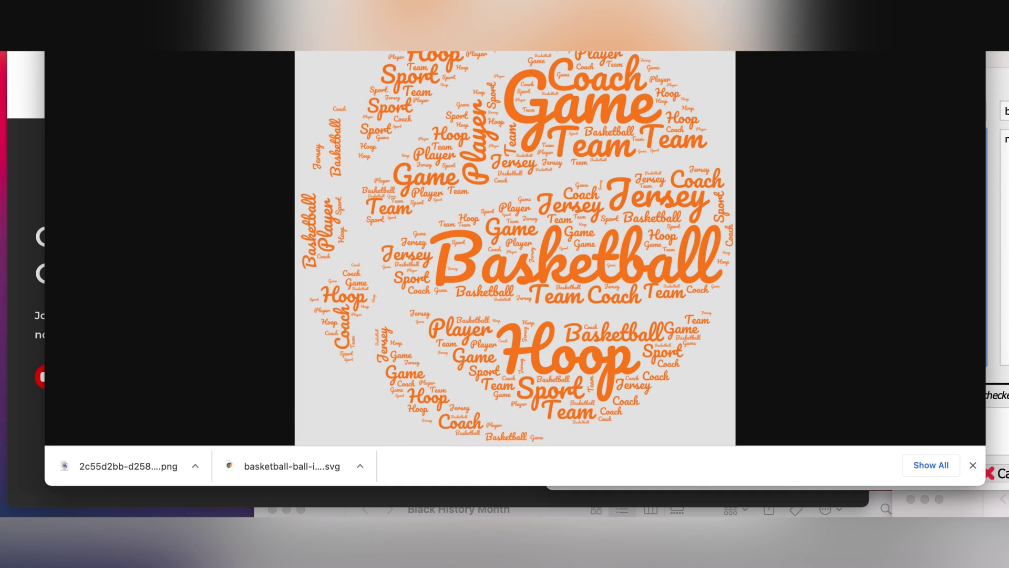
{"action": "key", "text": "Escape"}
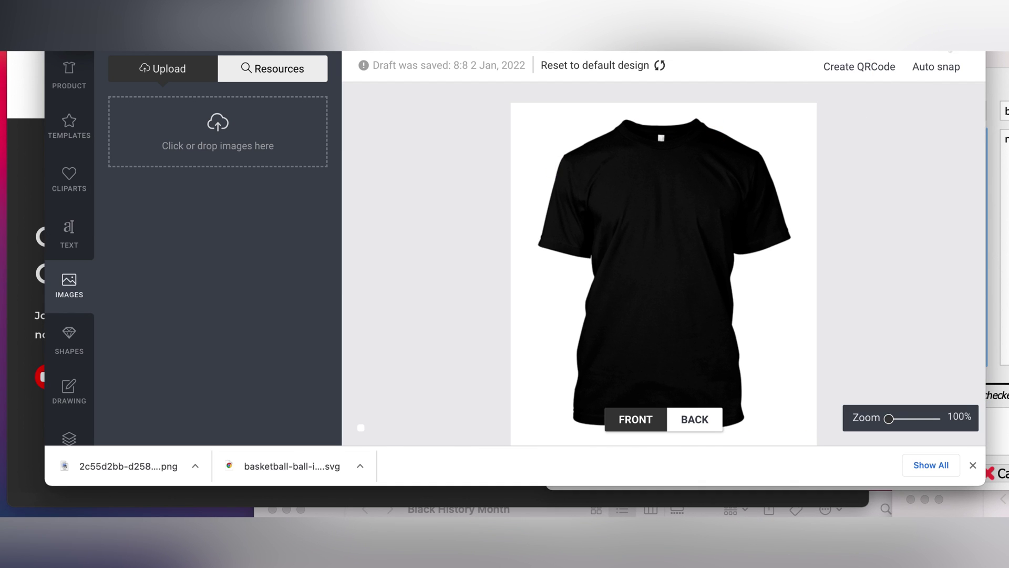
{"action": "left_click_drag", "start_coordinate": [1, 378], "coordinate": [254, 145]}
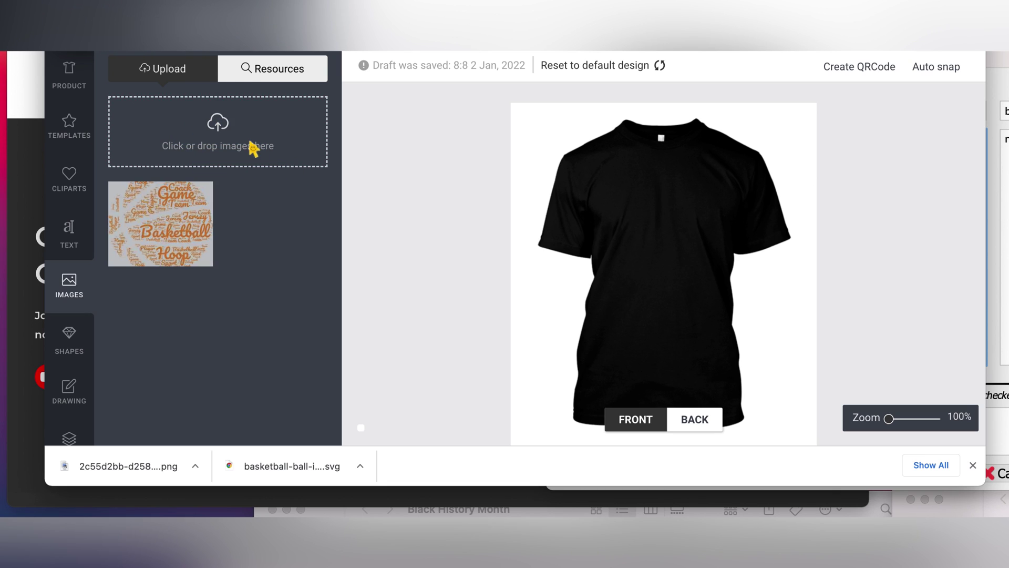
{"action": "left_click", "coordinate": [179, 242]}
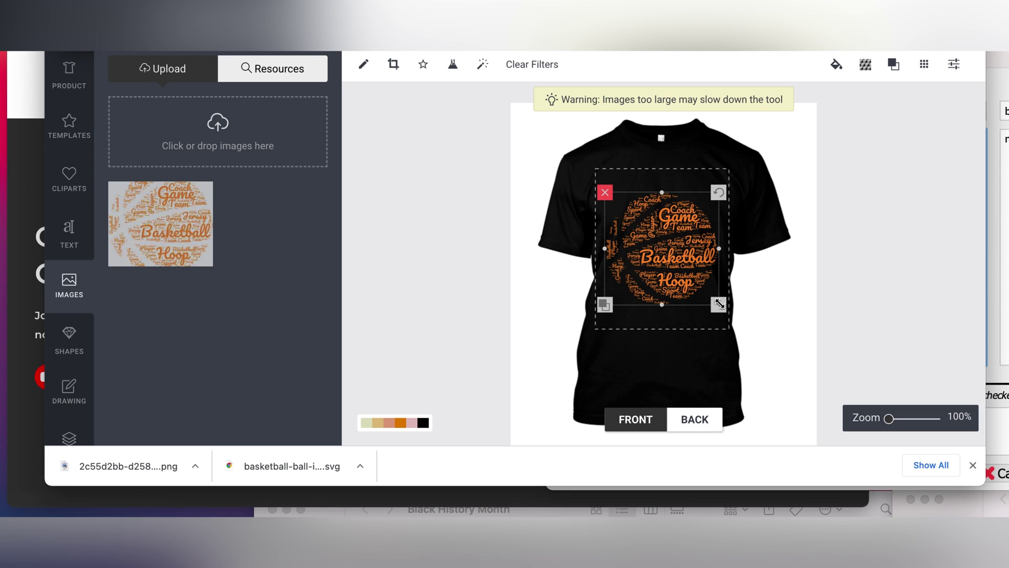
- Enlarge the basketball design across the shirt front
{"action": "left_click_drag", "start_coordinate": [720, 304], "coordinate": [729, 314]}
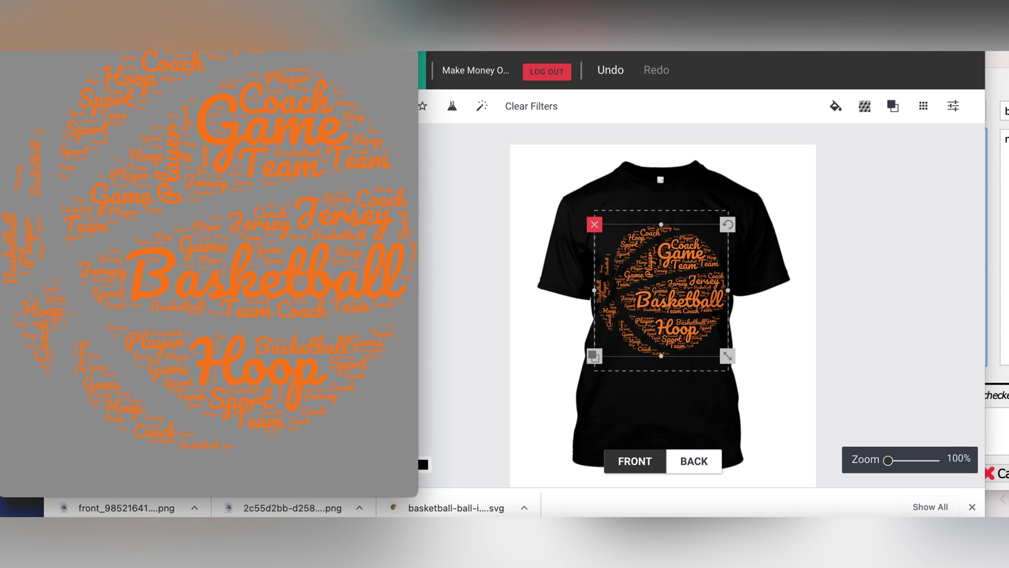
- Verify the exported design is 4500 × 5400 px at 300 ppi, then close it unchanged
{"action": "left_click", "coordinate": [207, 46]}
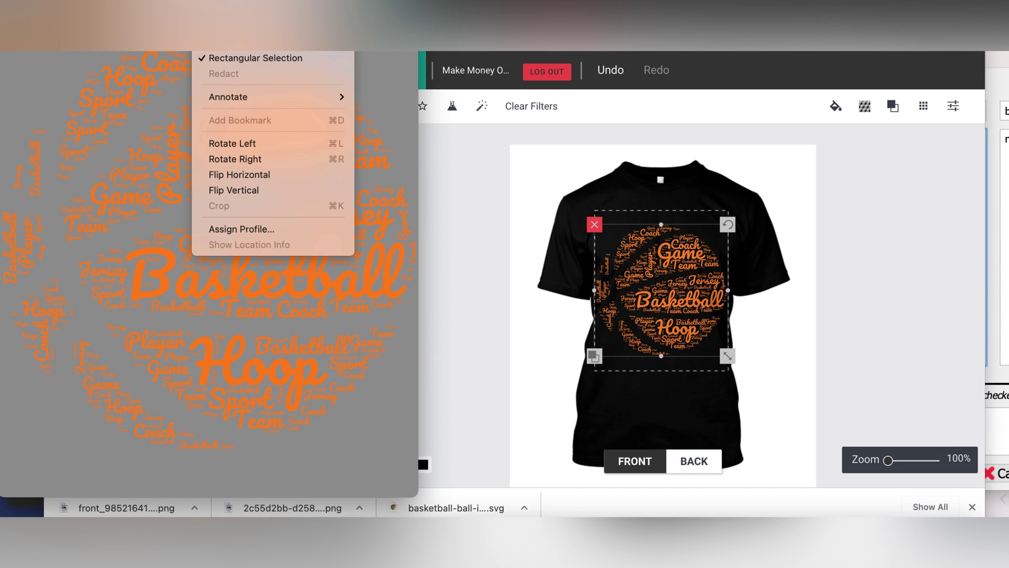
{"action": "left_click", "coordinate": [254, 82]}
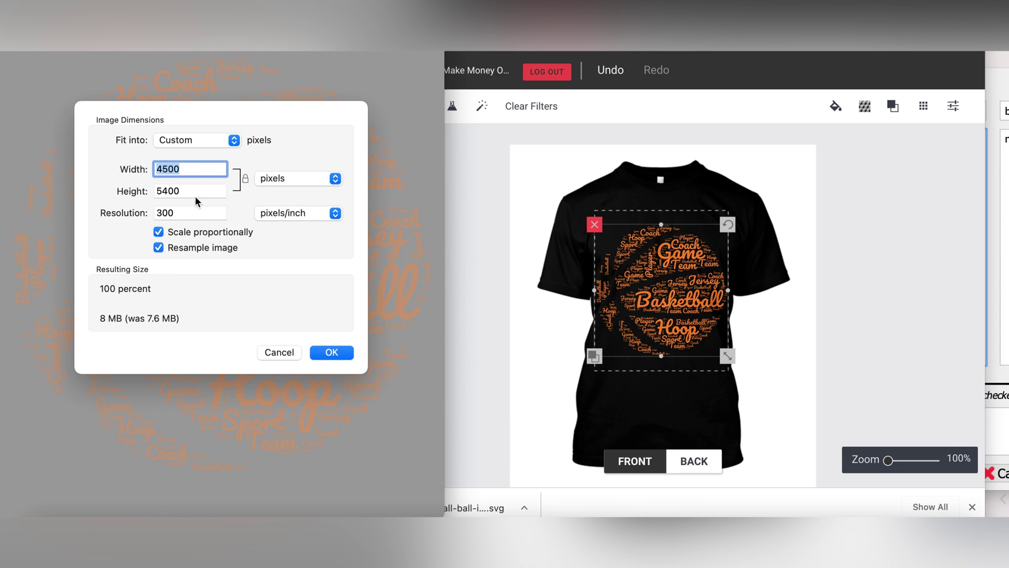
{"action": "left_click", "coordinate": [280, 353]}
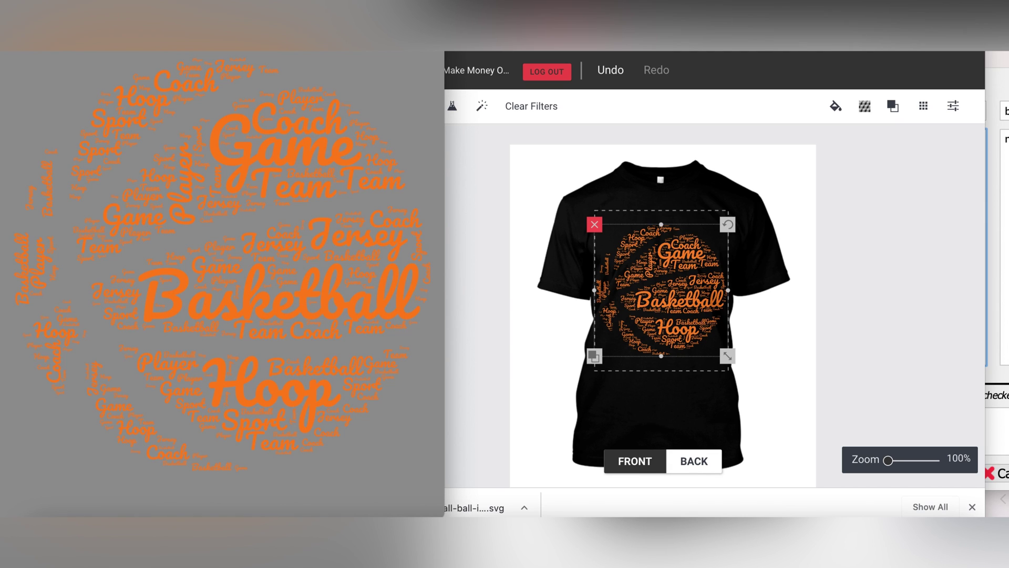
{"action": "key", "text": "super+w"}
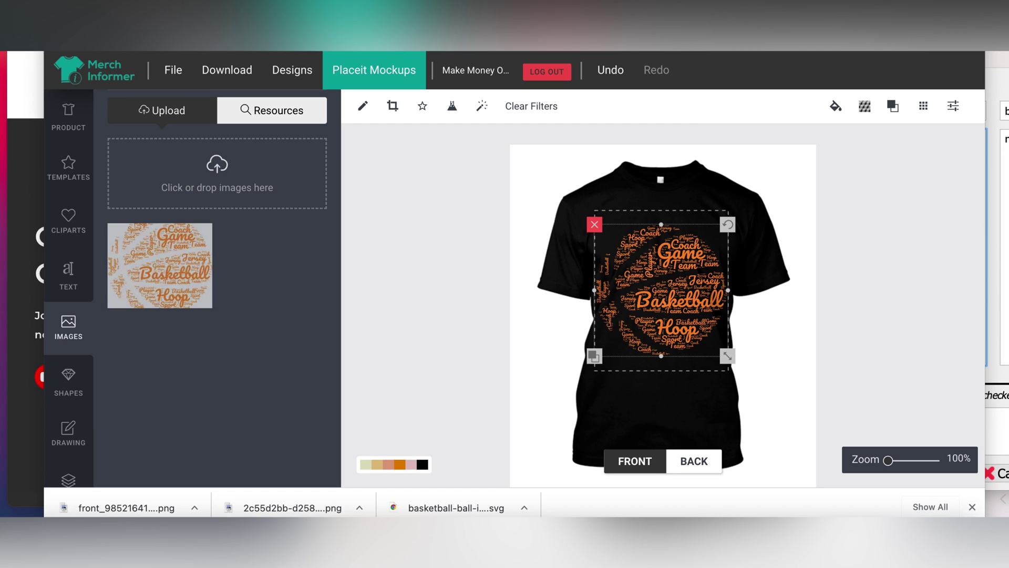